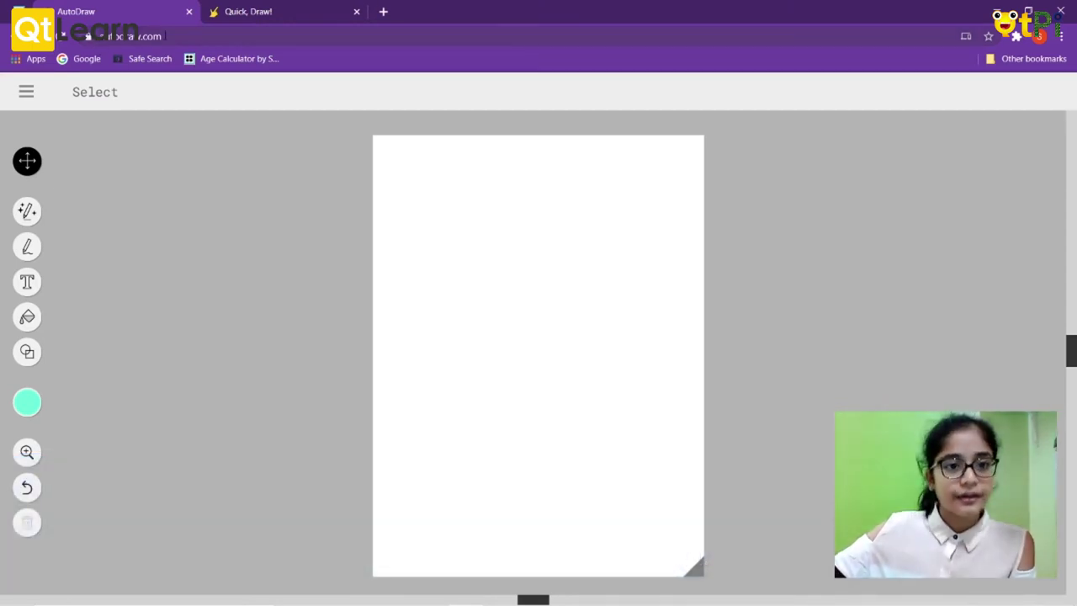
Step: Open AutoDraw's main menu showing the start-over canvas sizes, download and share entries
click(105, 36)
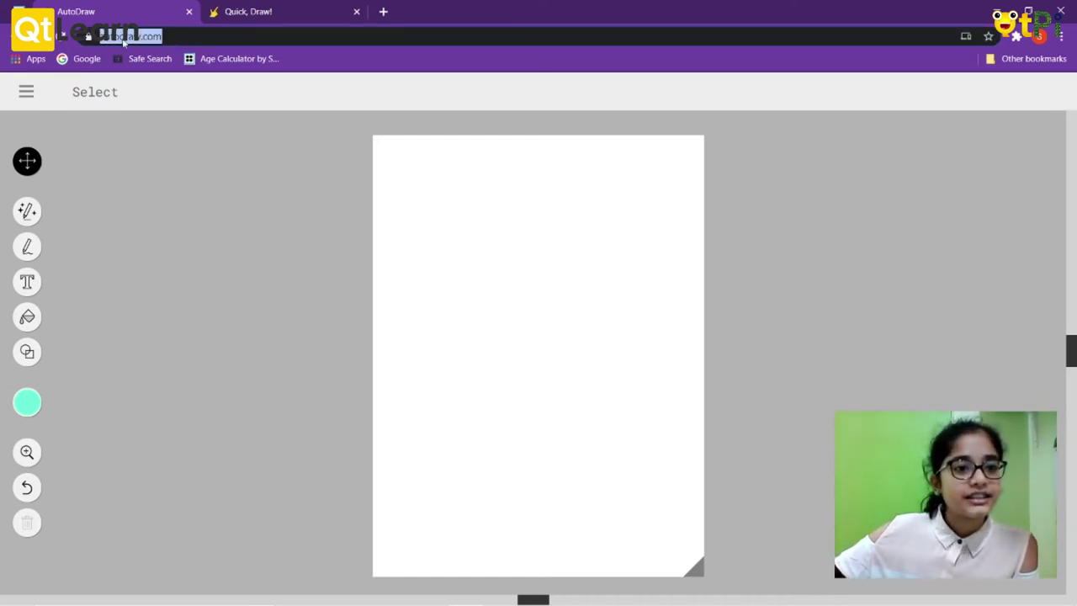
click(117, 197)
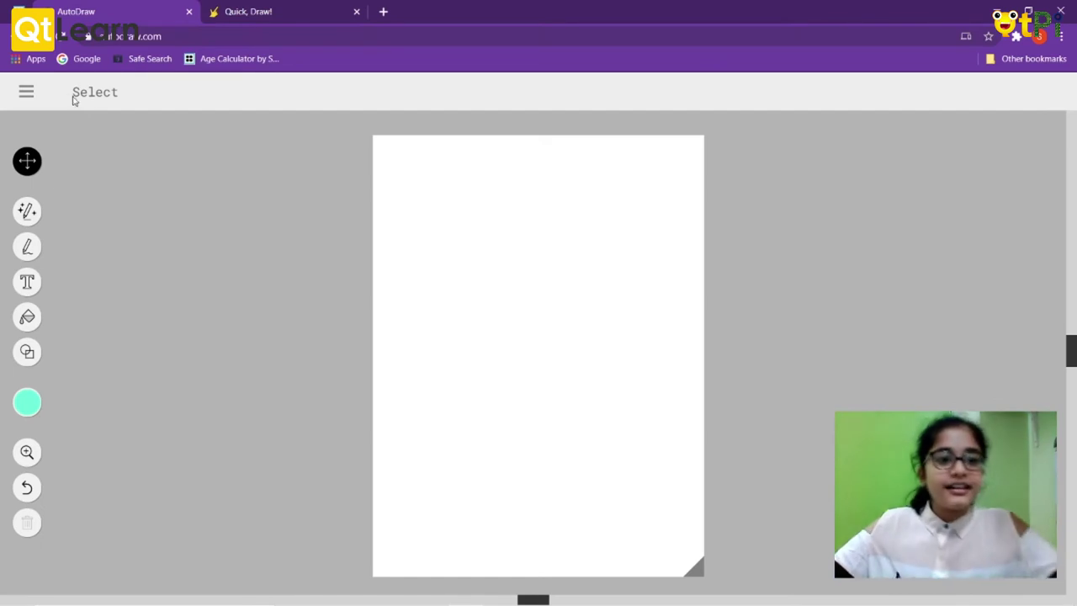
click(26, 94)
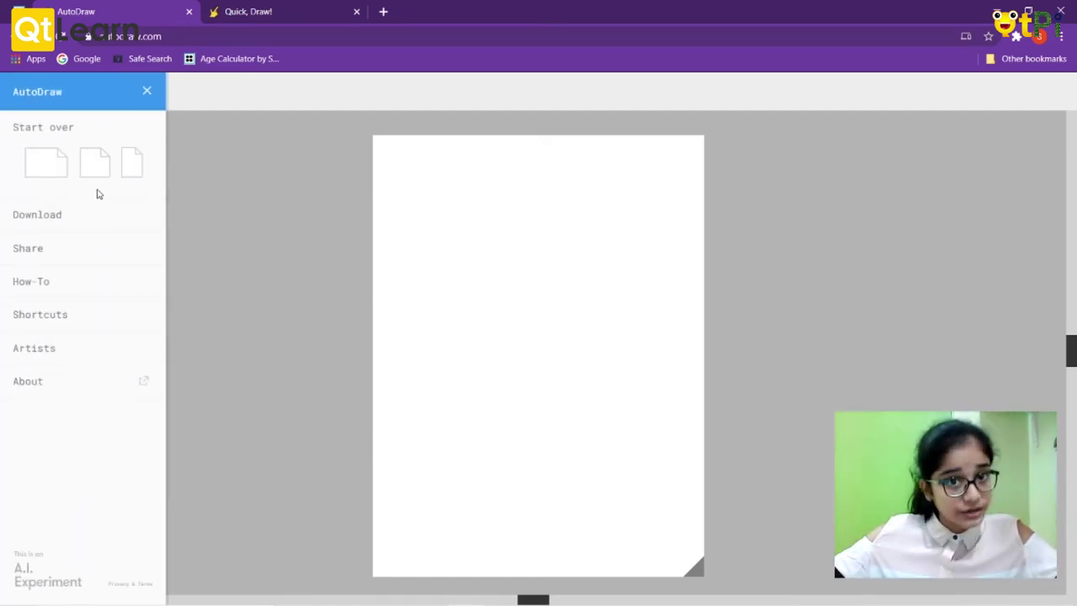
Step: Start over in landscape, then square, settling on a blank portrait canvas with Select active
click(60, 169)
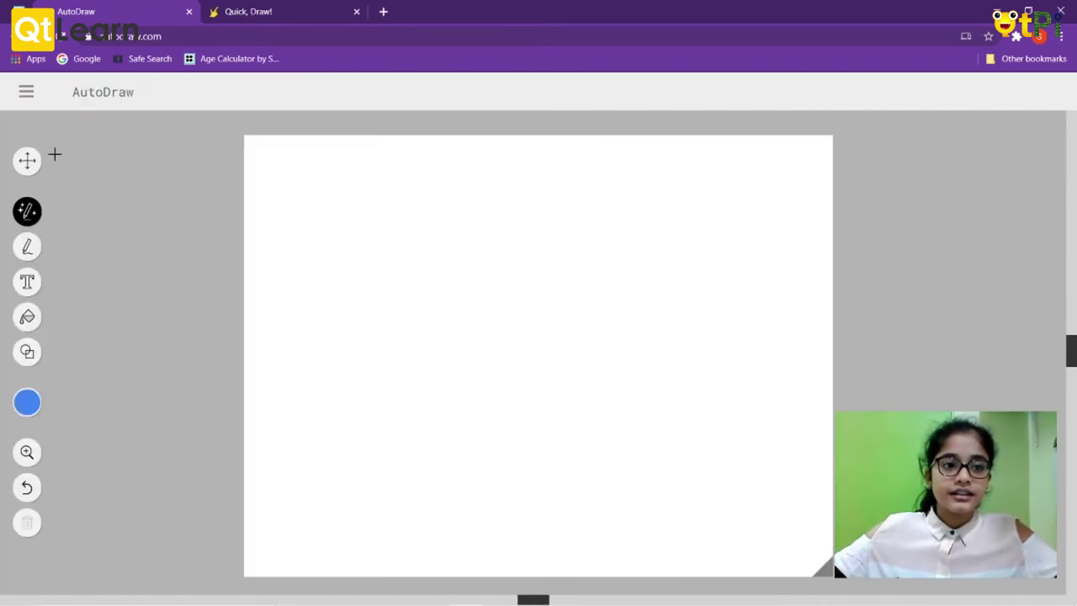
click(26, 95)
click(94, 168)
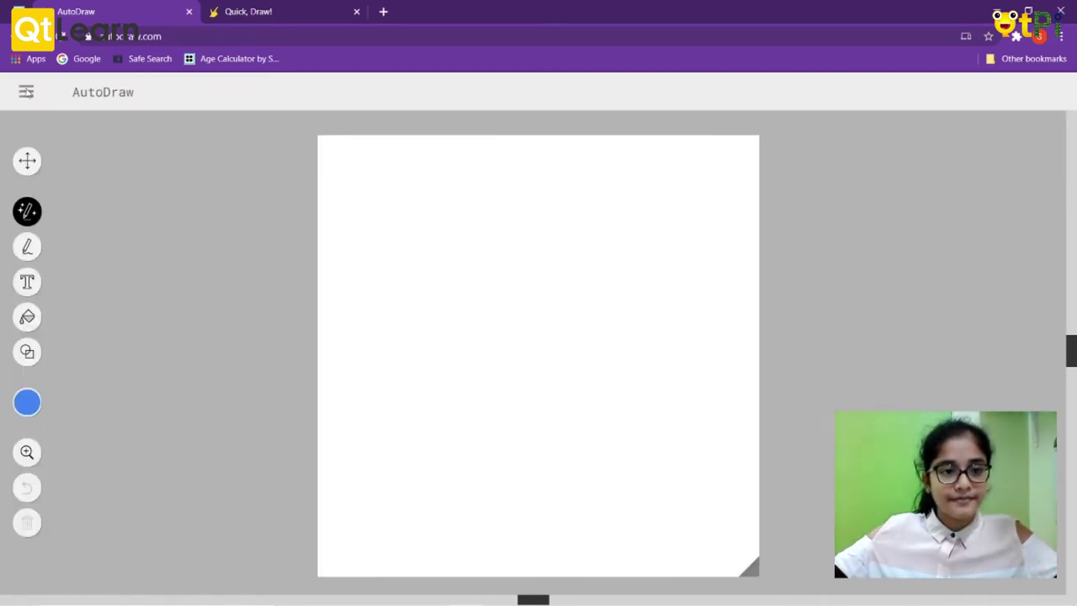
click(27, 93)
click(128, 161)
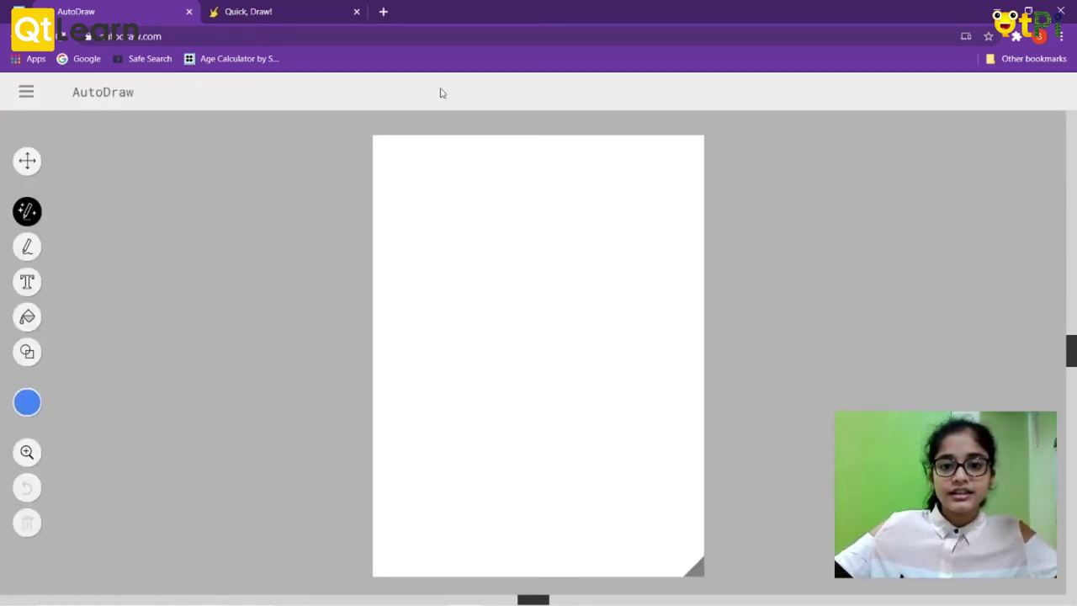
click(32, 165)
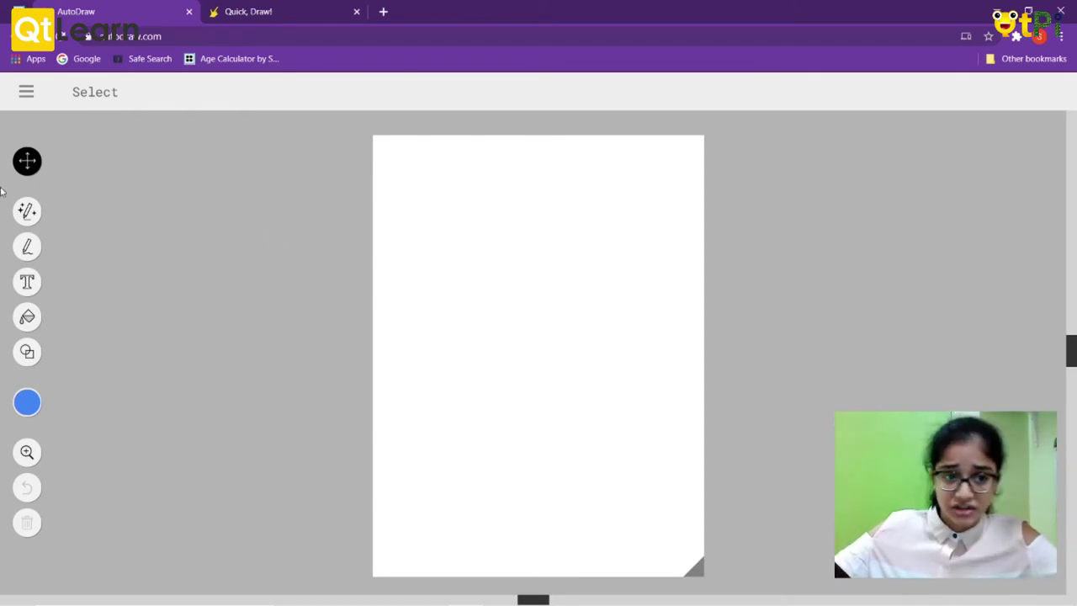
click(22, 216)
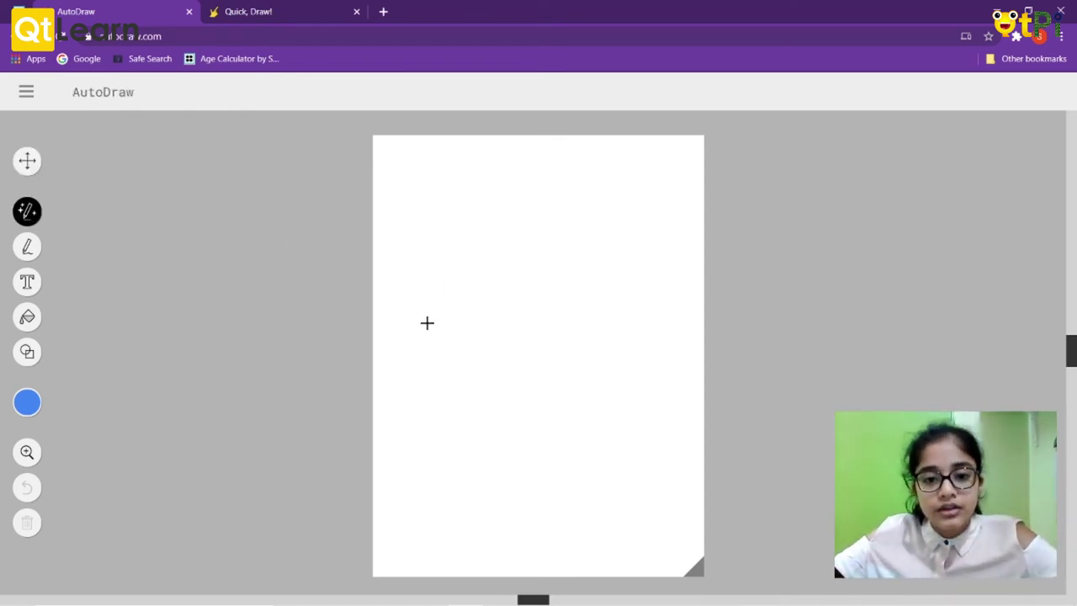
drag(427, 323, 615, 320)
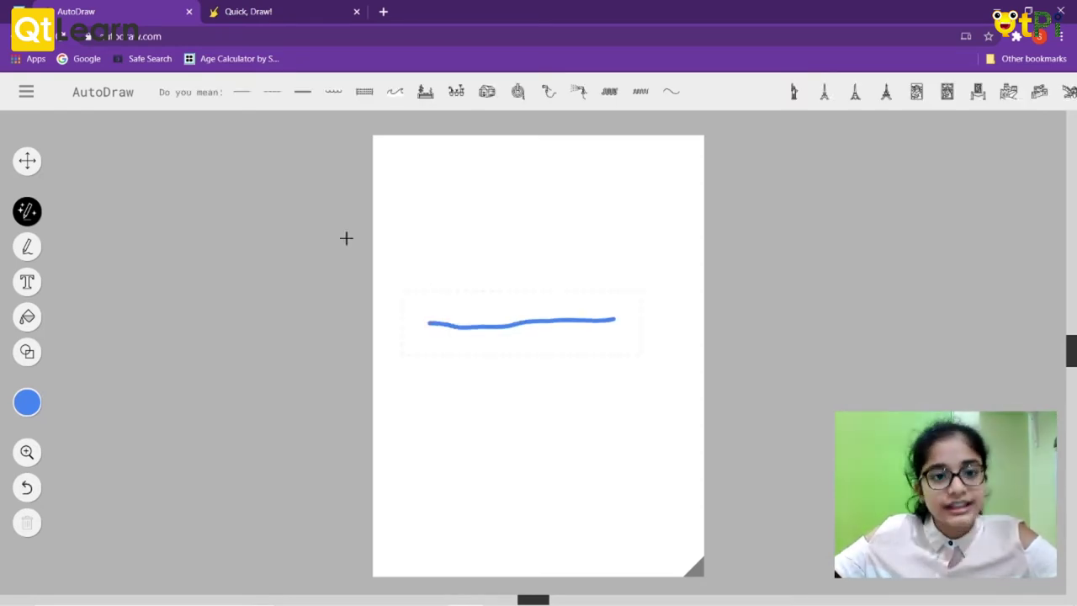
click(333, 94)
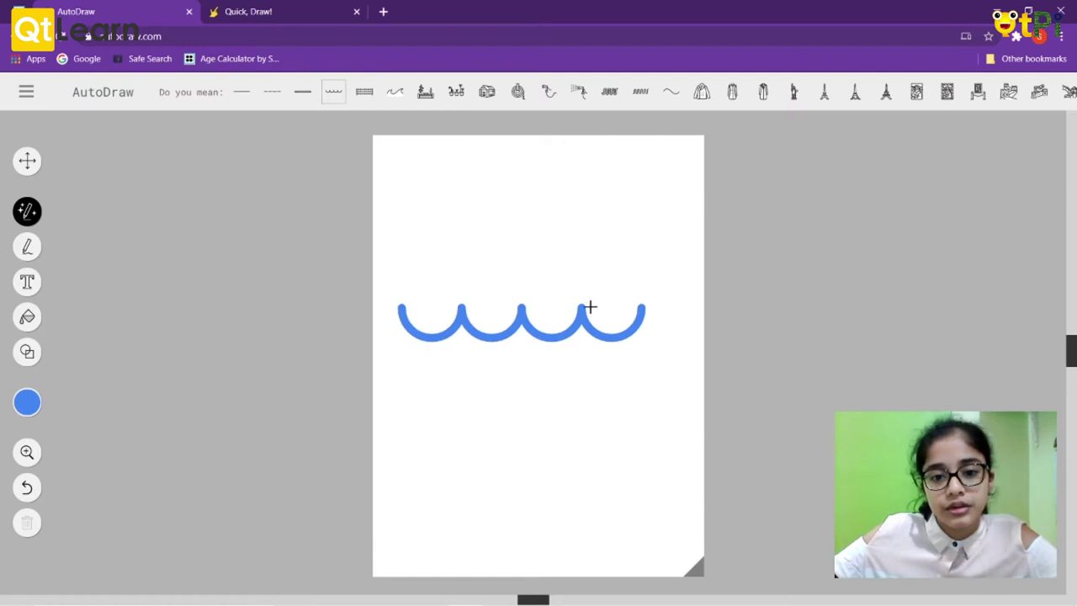
click(486, 91)
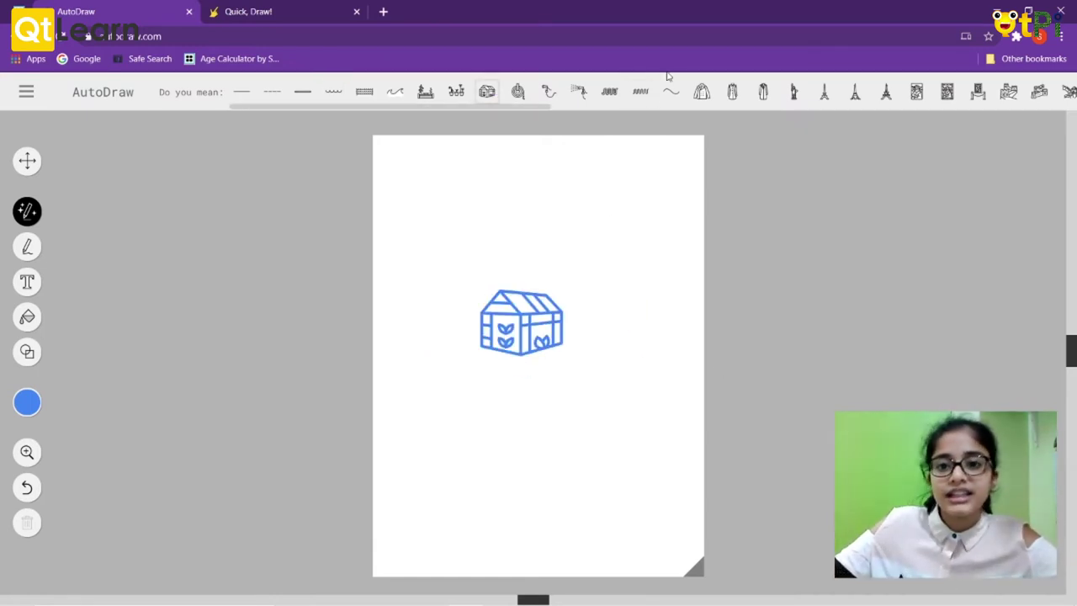
click(700, 93)
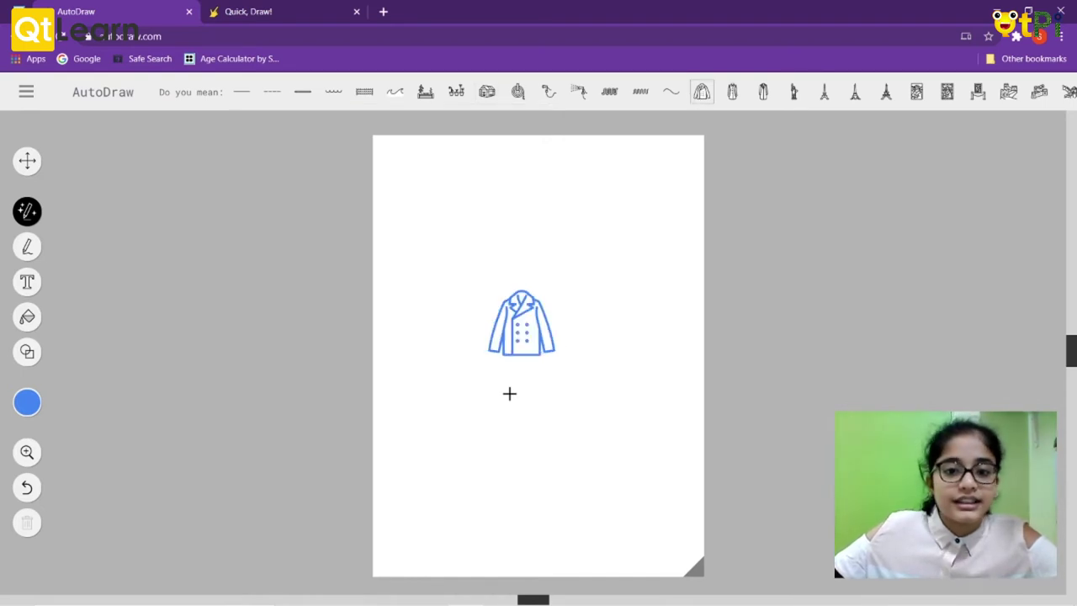
click(27, 489)
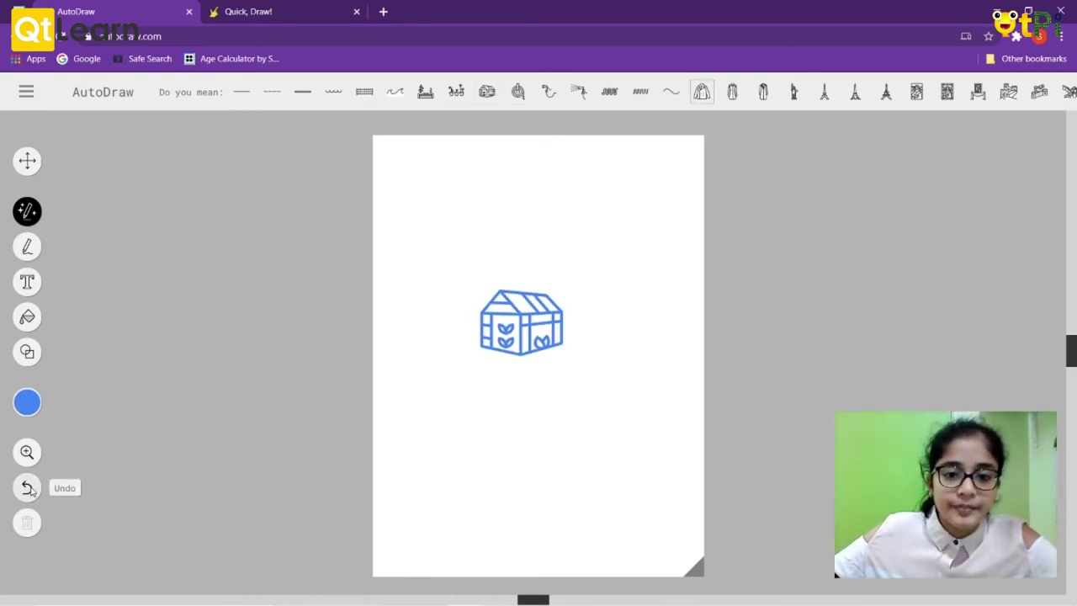
click(28, 489)
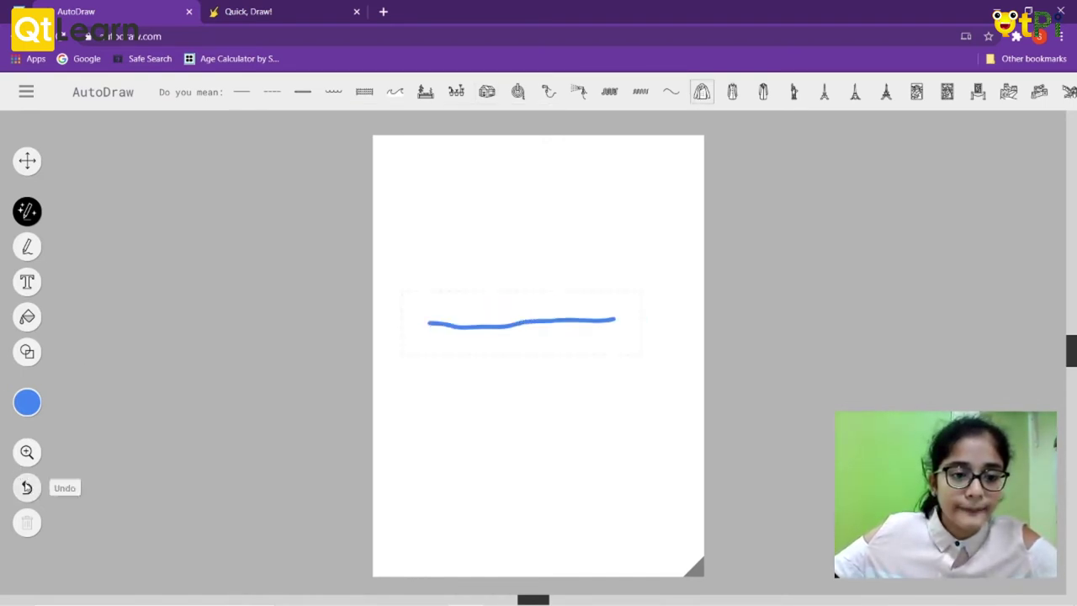
click(27, 488)
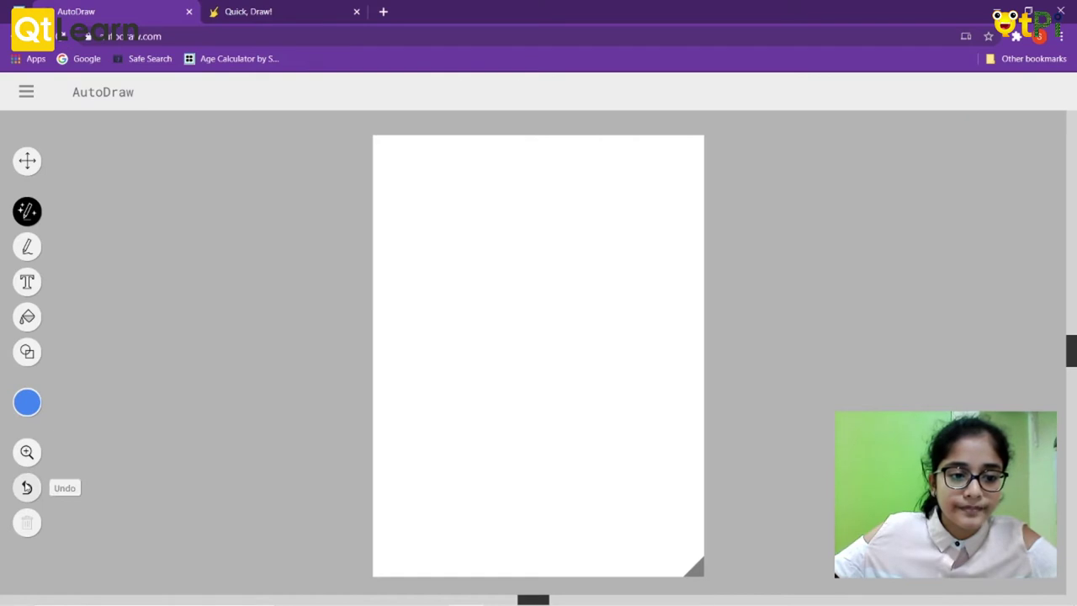
click(27, 247)
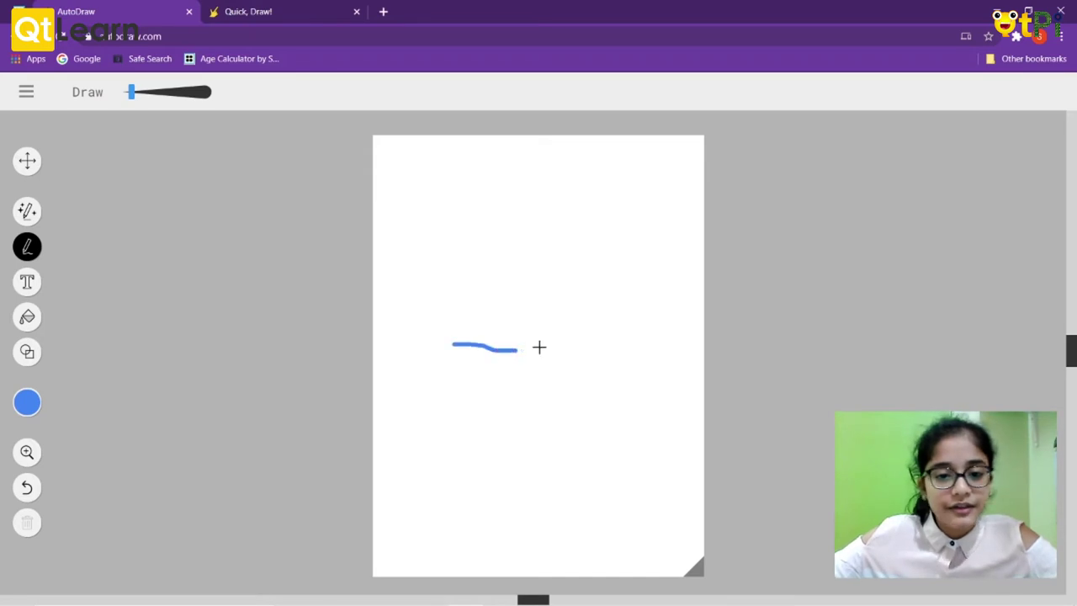
drag(539, 348, 665, 343)
drag(569, 255, 602, 417)
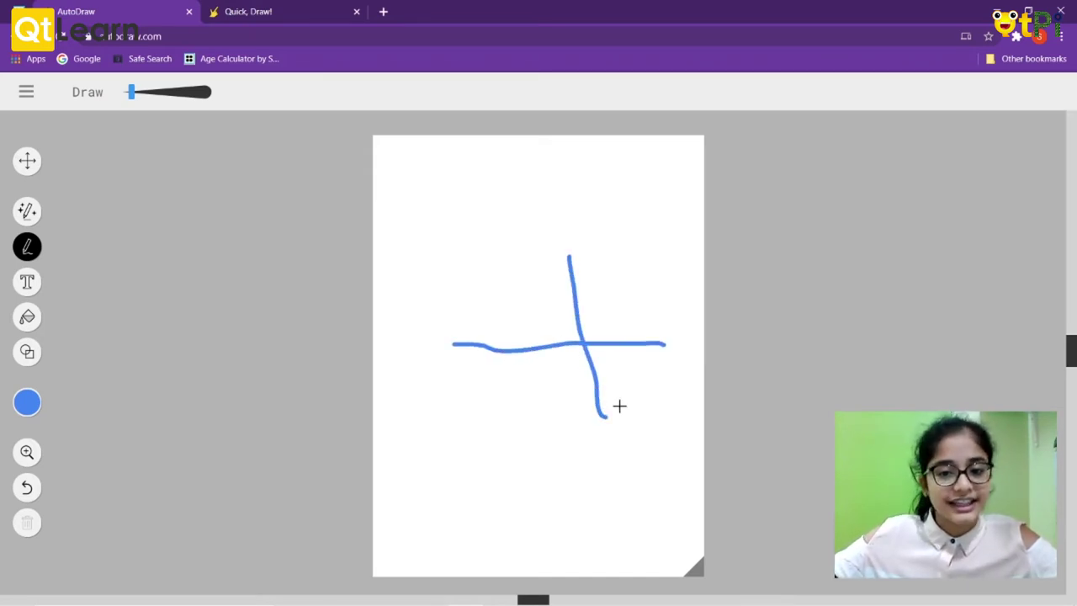
click(23, 489)
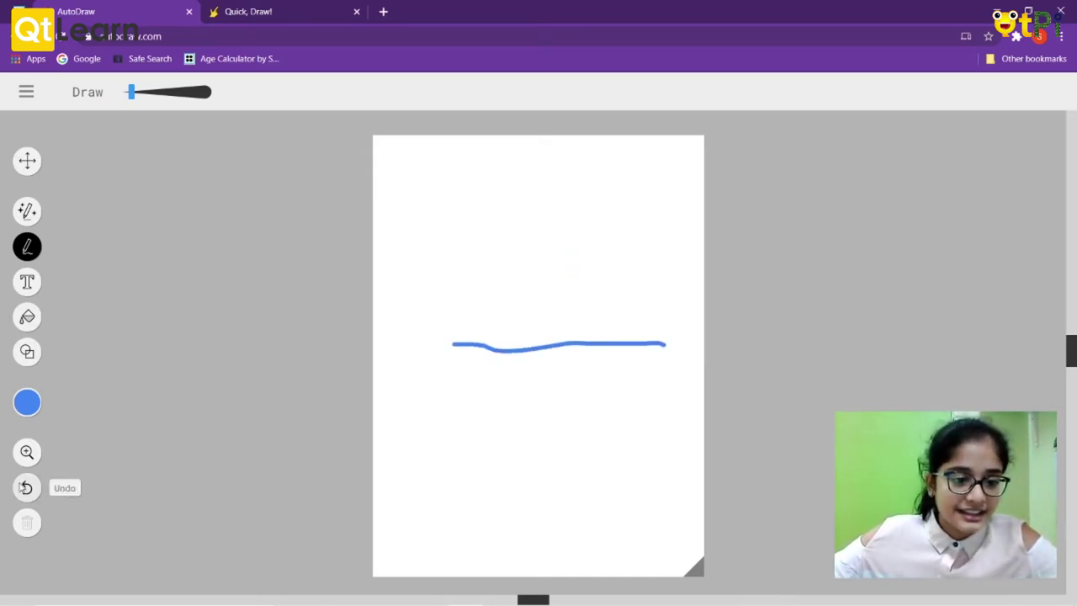
click(23, 490)
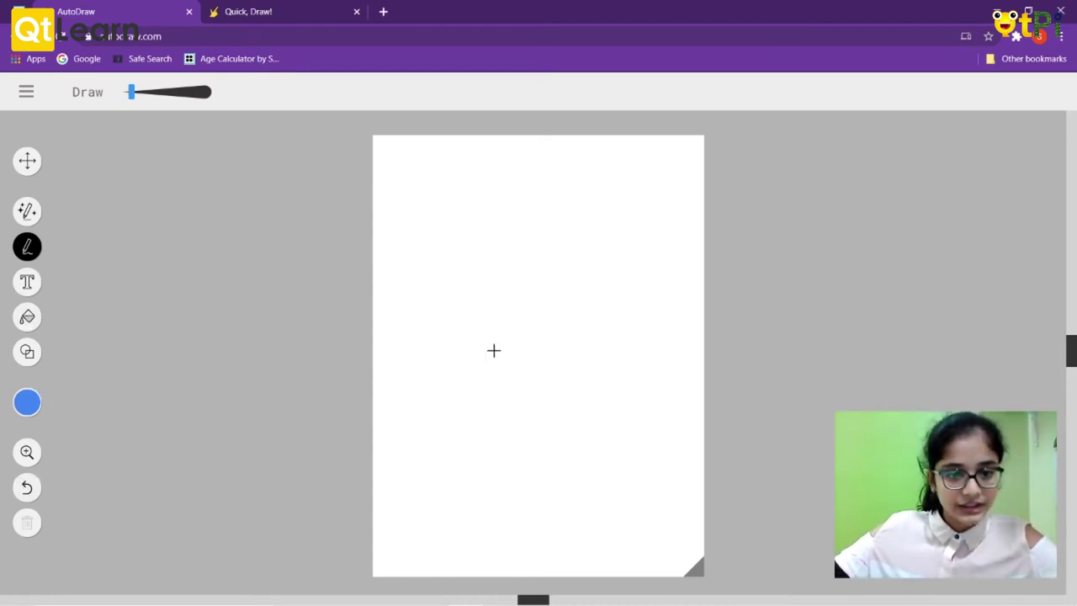
drag(431, 341, 597, 348)
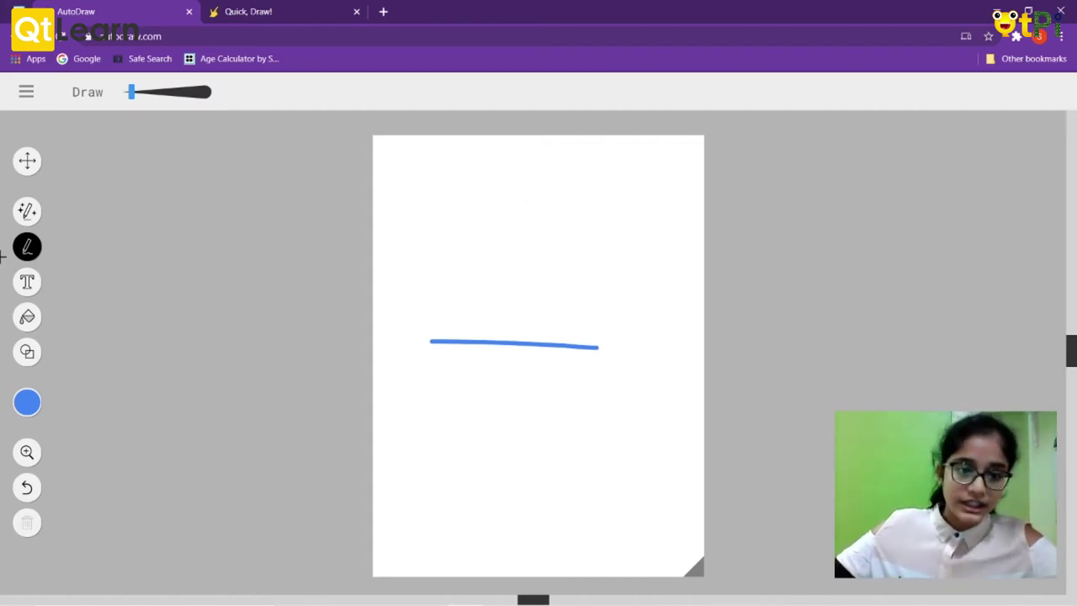
click(27, 488)
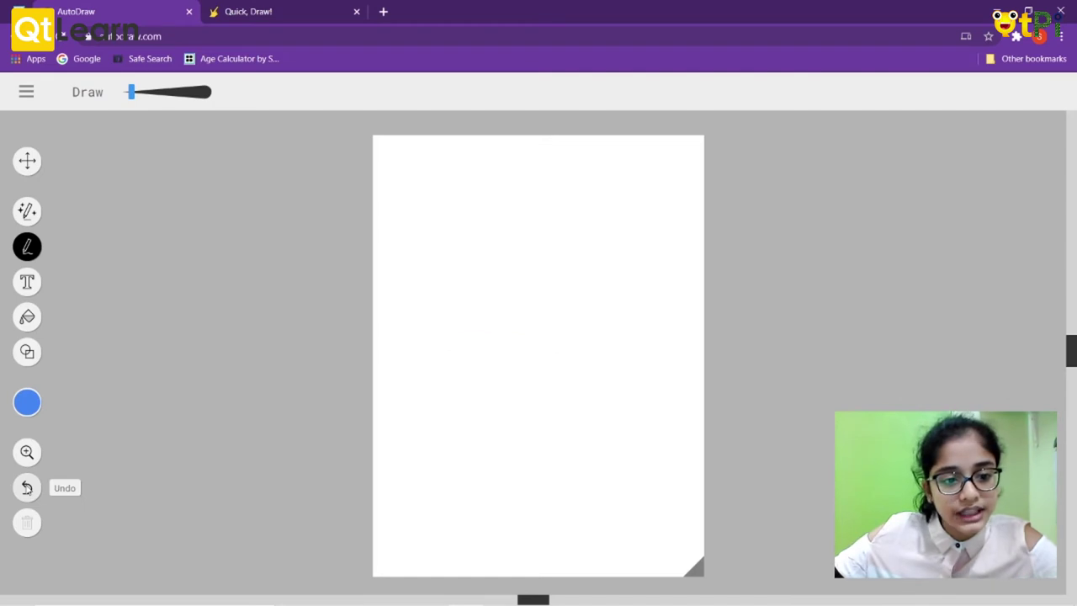
click(27, 282)
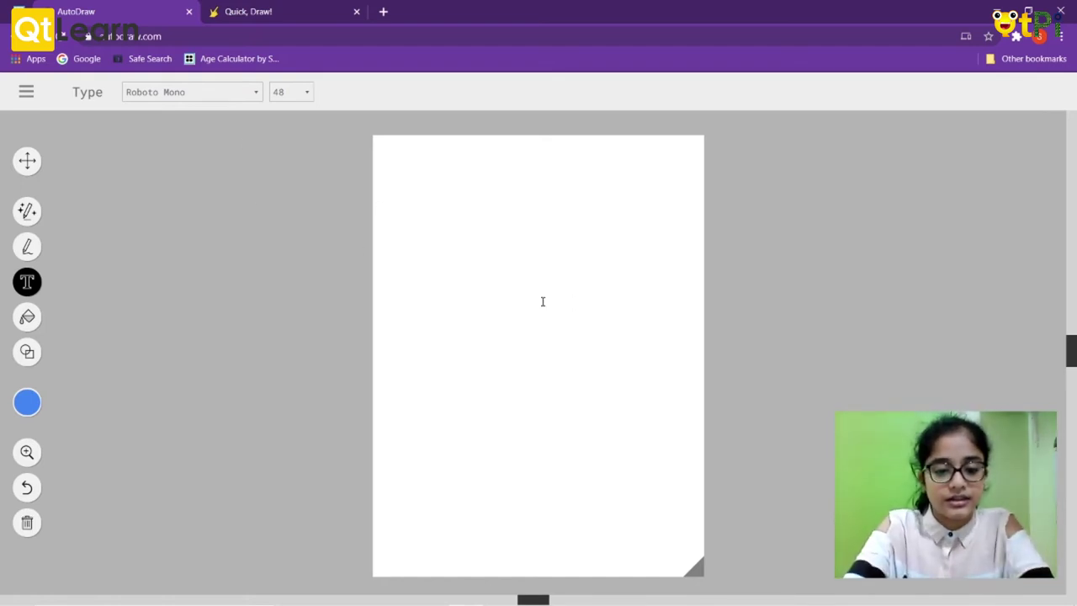
Step: Type the text 'Hi!!!' on the canvas
key(Caps_Lock)
text(hI)
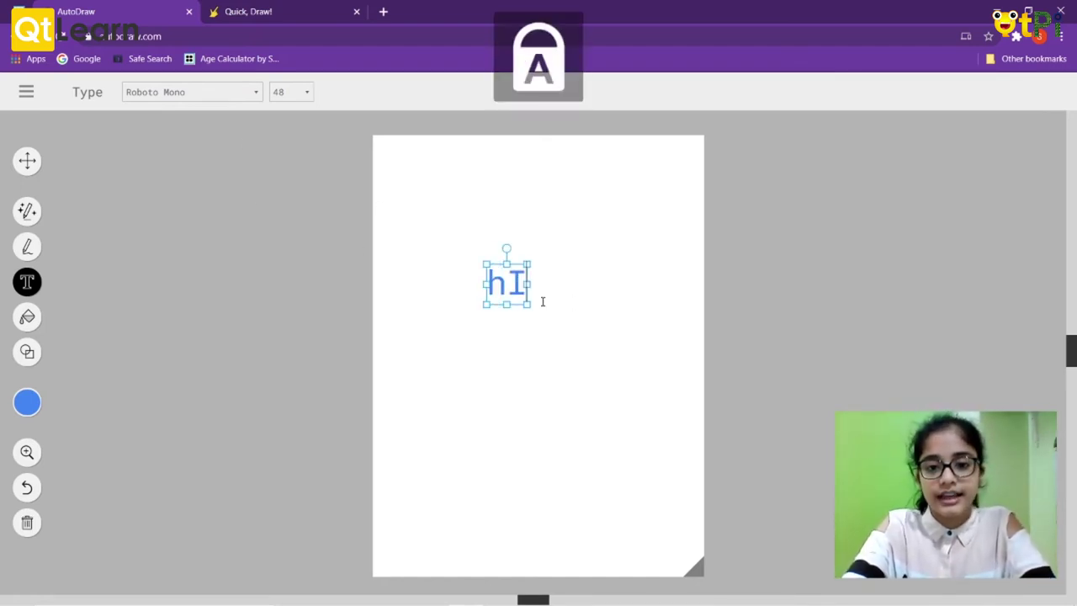
key(BackSpace)
key(BackSpace)
text(H)
key(Caps_Lock)
text(i)
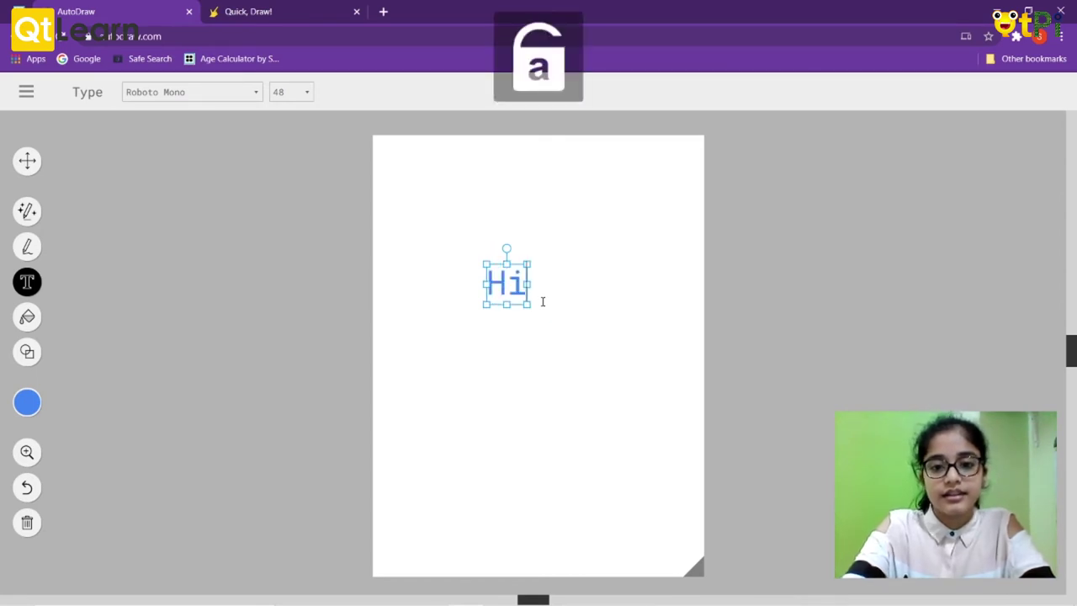
text(!!!)
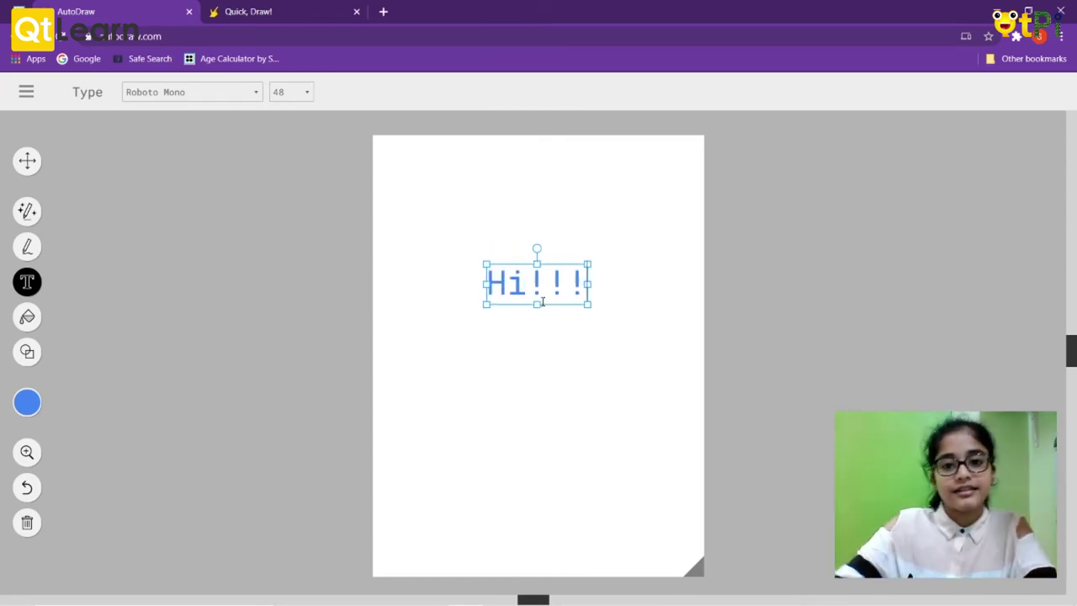
Step: Try the Hi!!! text in the Anton, Pacifico and Corben fonts
click(248, 92)
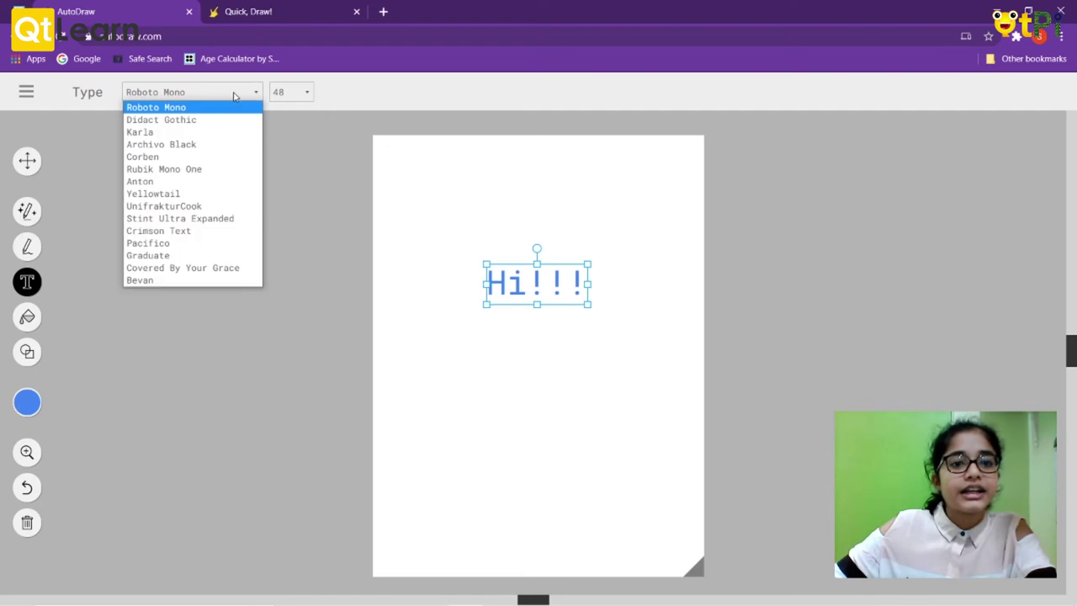
click(191, 181)
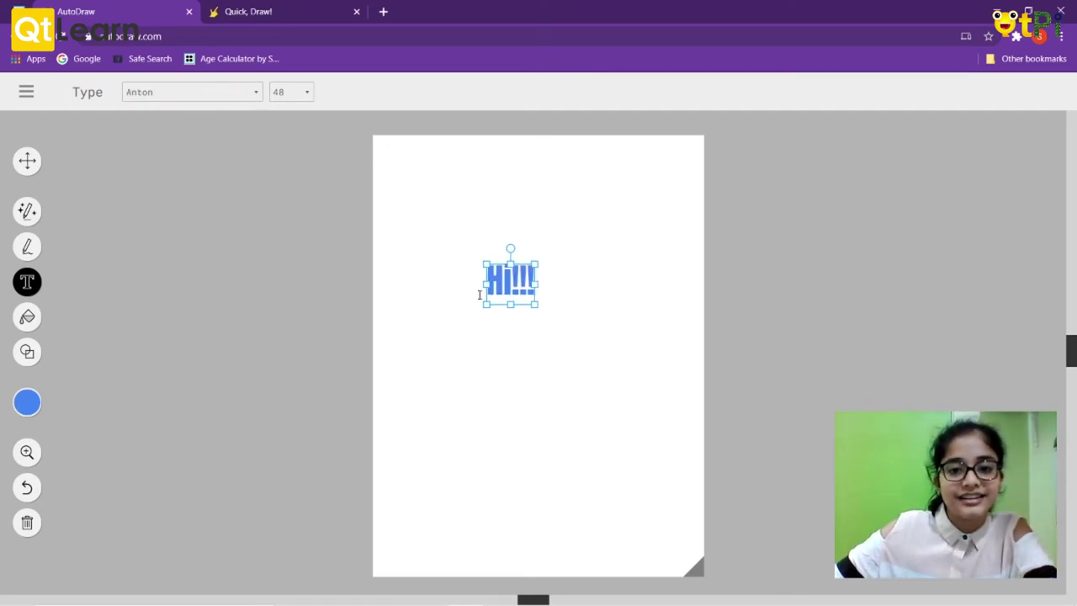
click(197, 92)
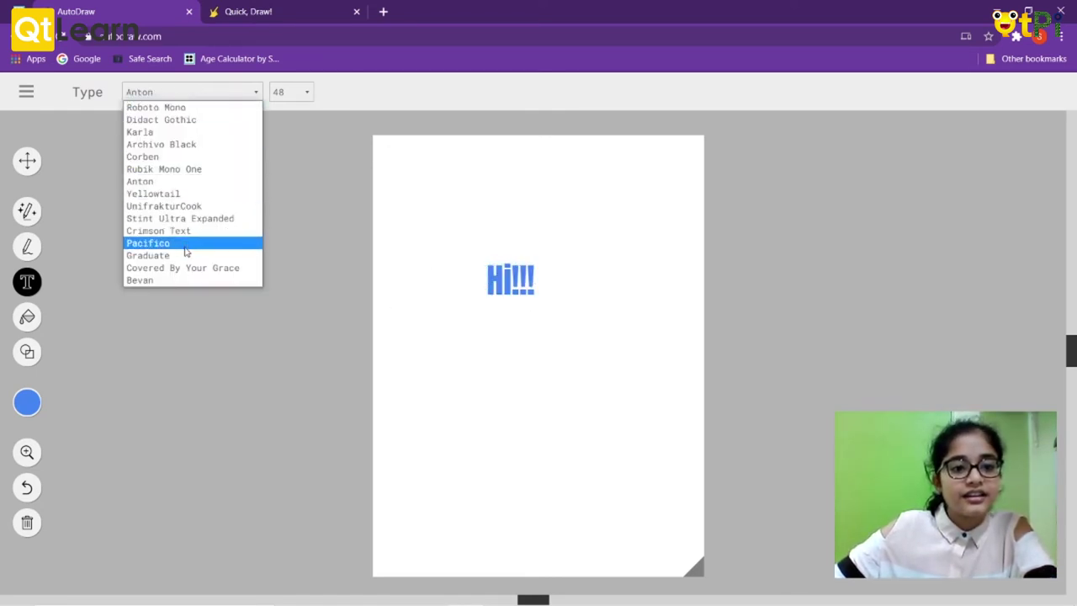
click(185, 244)
click(175, 91)
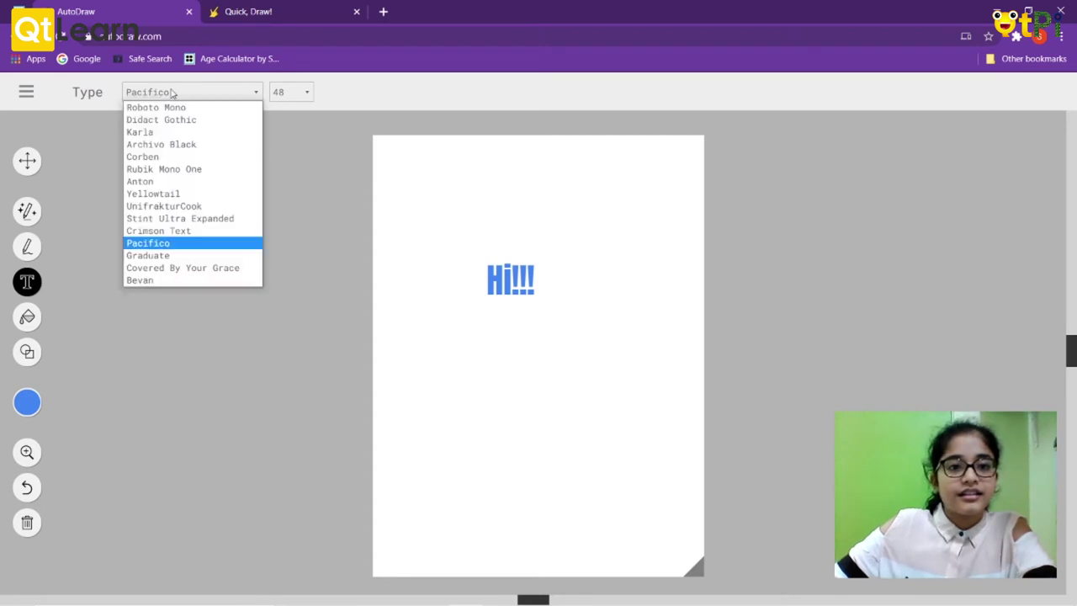
click(180, 158)
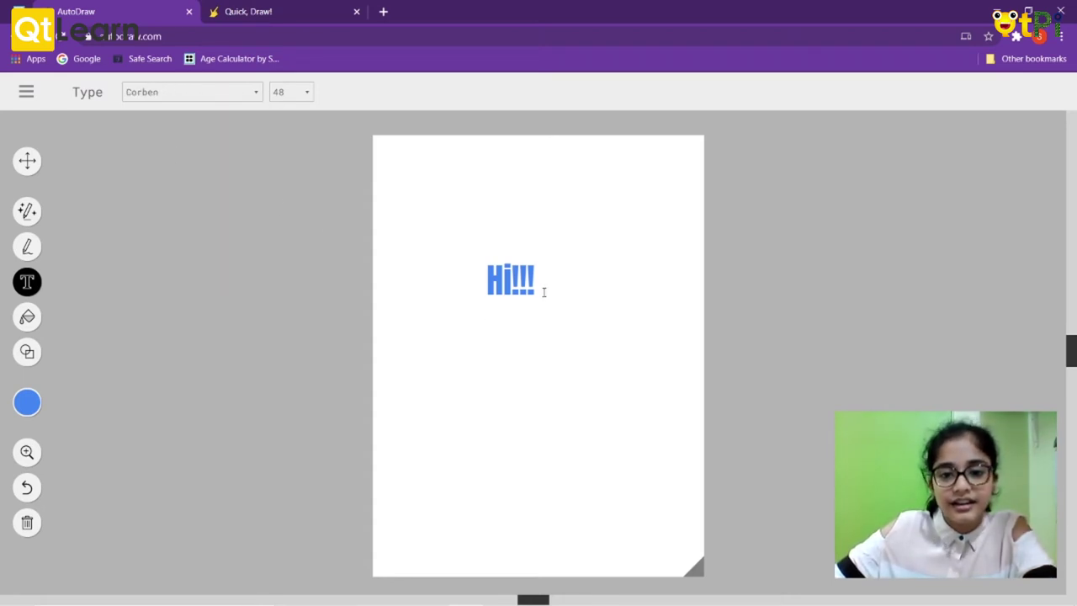
Step: Undo the Hi!!! text so the page is blank again
click(26, 489)
click(305, 94)
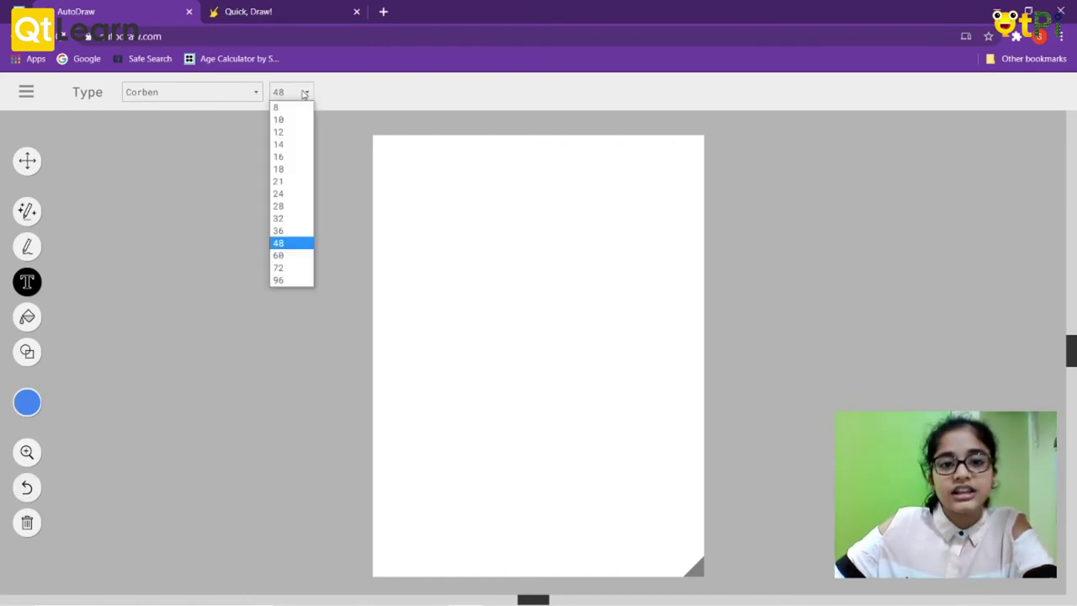
click(39, 316)
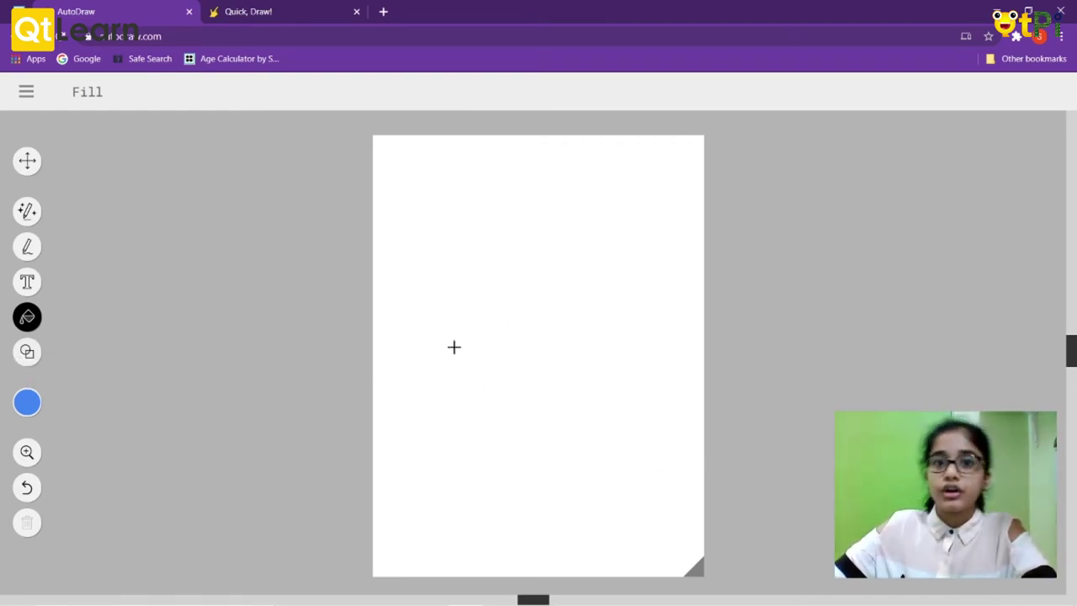
Step: Draw a triangle outline on the left of the page with the Shape tool
click(30, 361)
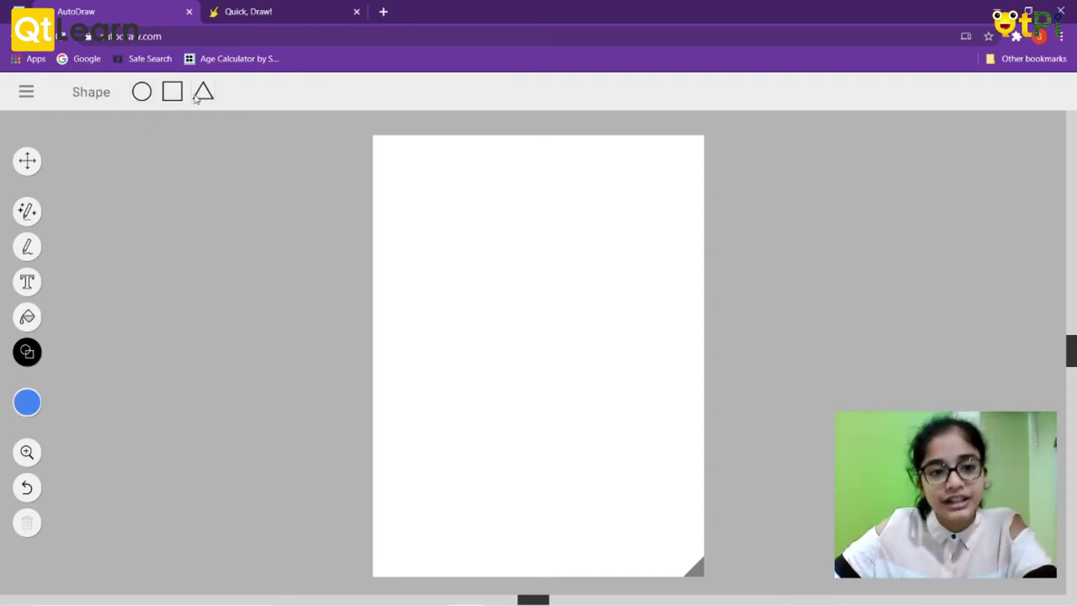
mouse_move(431, 341)
mouse_down()
mouse_move(485, 368)
mouse_move(468, 370)
mouse_up()
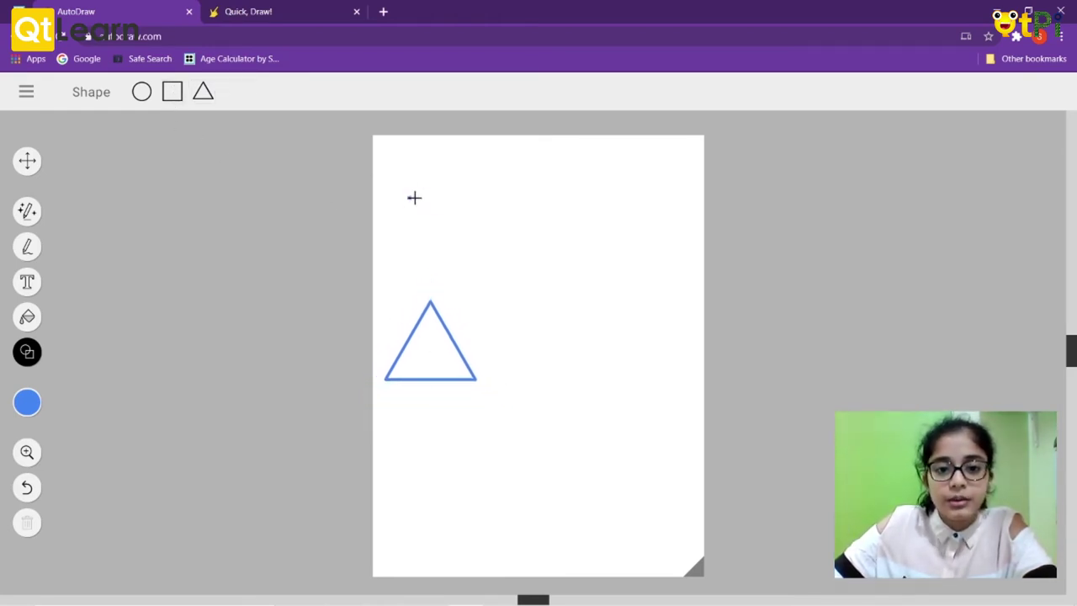
Step: Draw a rectangle near the top and a circle in the lower middle of the page
mouse_move(414, 198)
mouse_down()
mouse_move(555, 277)
mouse_move(486, 278)
mouse_move(580, 293)
mouse_move(553, 275)
mouse_up()
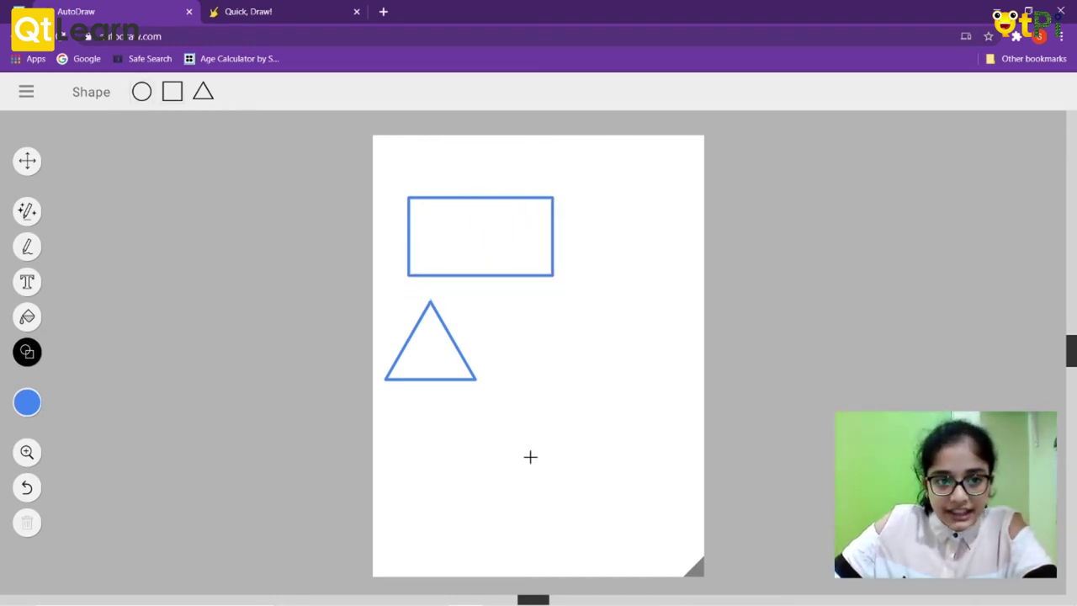
drag(531, 457, 582, 430)
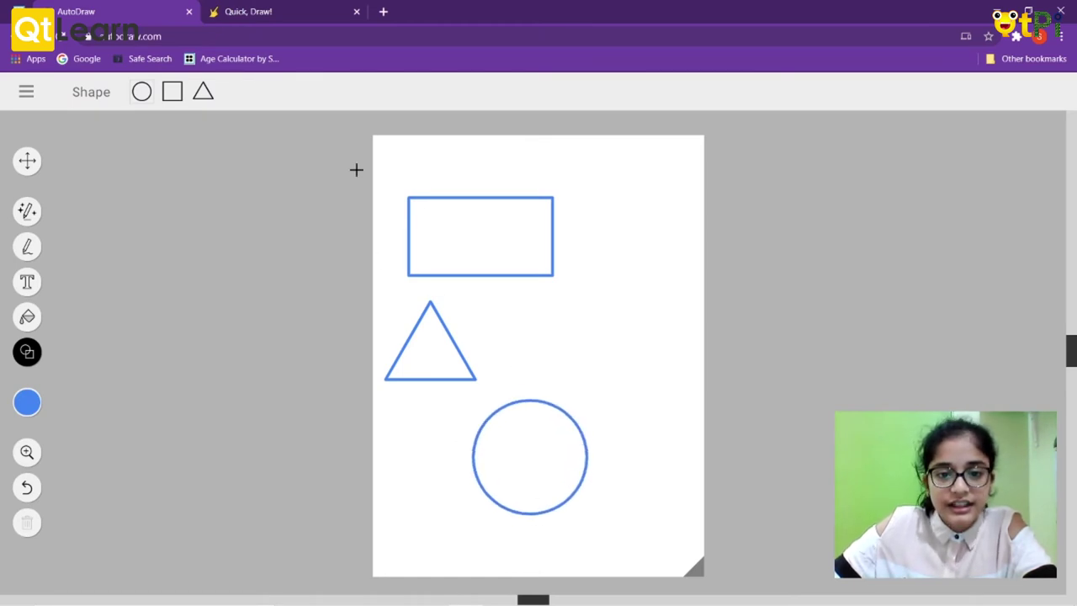
click(27, 161)
Step: Move and resize the triangle and rectangle to overlap, then place the circle on the triangle's right
mouse_move(423, 345)
mouse_down()
mouse_move(516, 295)
mouse_move(530, 258)
mouse_move(519, 231)
mouse_move(533, 249)
mouse_up()
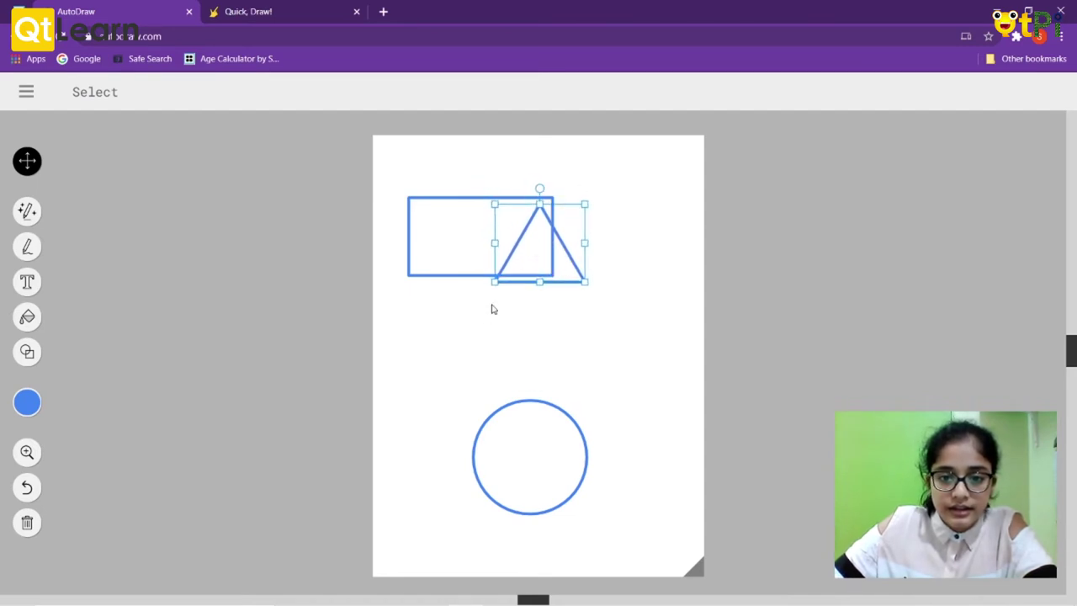
drag(495, 286, 479, 324)
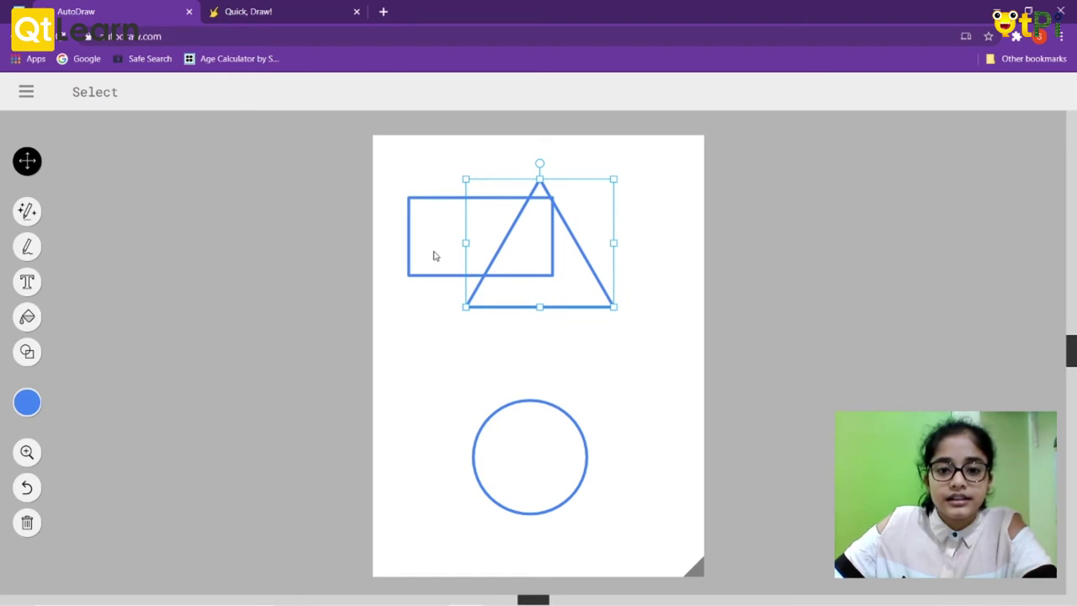
mouse_move(435, 256)
mouse_down()
mouse_move(442, 361)
mouse_move(412, 296)
mouse_move(411, 318)
mouse_move(438, 330)
mouse_up()
mouse_move(539, 340)
mouse_down()
mouse_move(502, 346)
mouse_move(484, 386)
mouse_up()
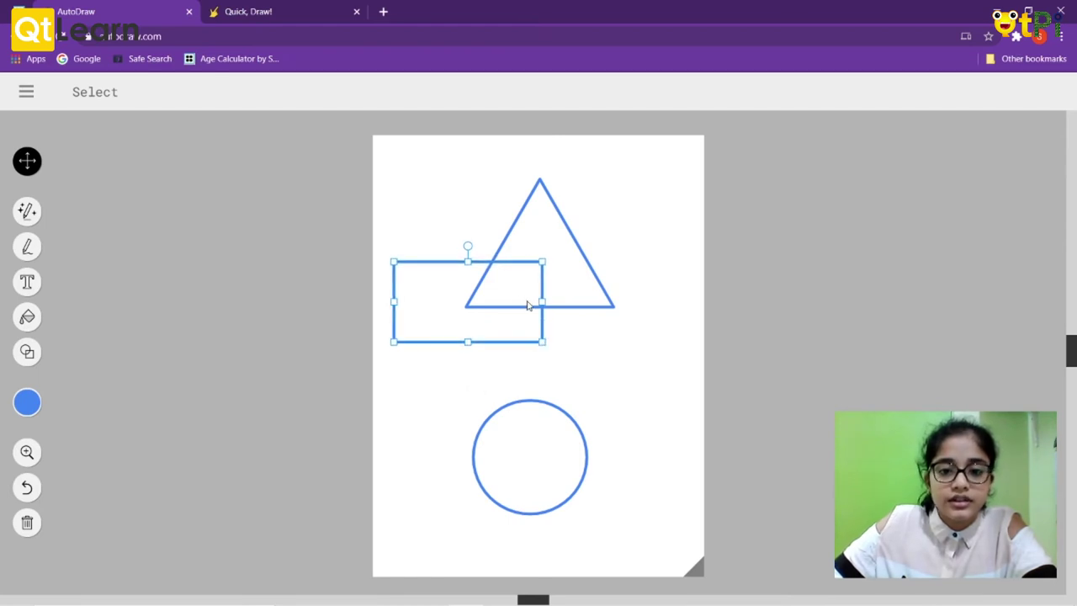
drag(542, 308, 522, 312)
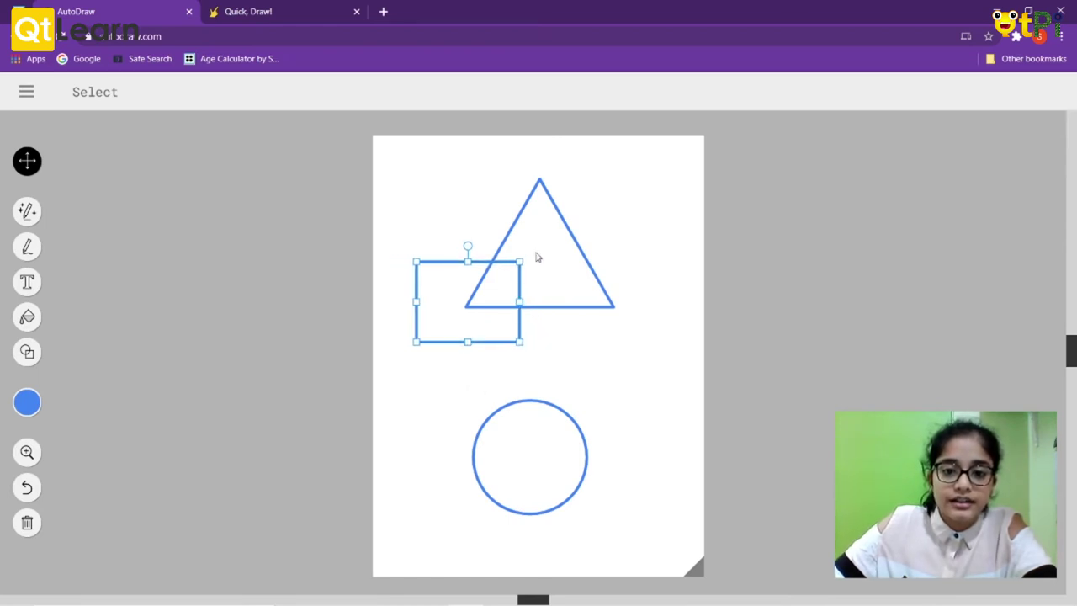
mouse_move(536, 257)
mouse_down()
mouse_move(519, 283)
mouse_move(525, 308)
mouse_up()
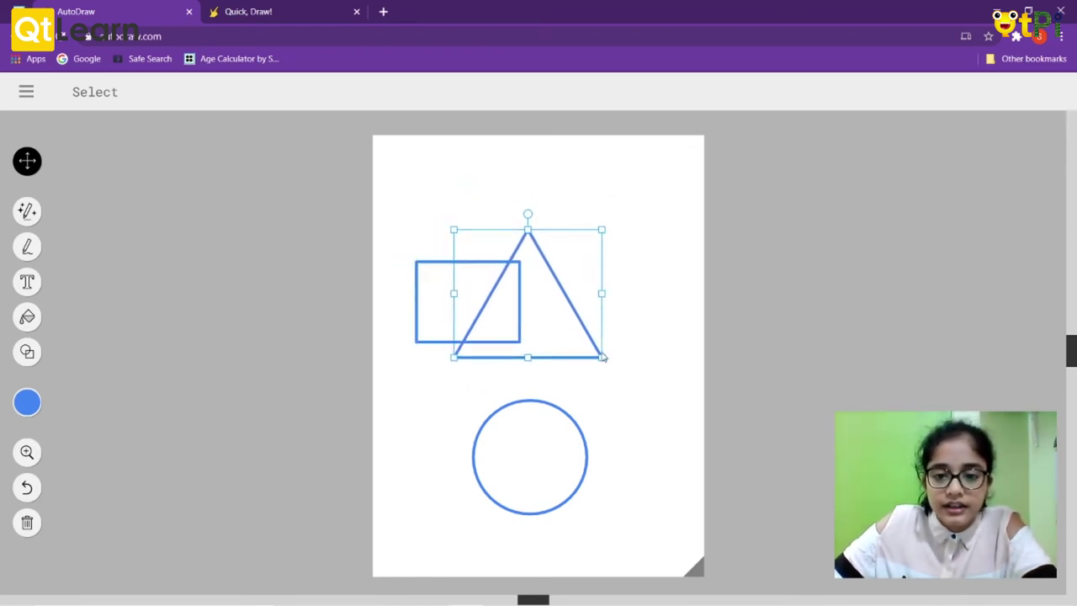
mouse_move(604, 358)
mouse_down()
mouse_move(570, 356)
mouse_move(578, 375)
mouse_up()
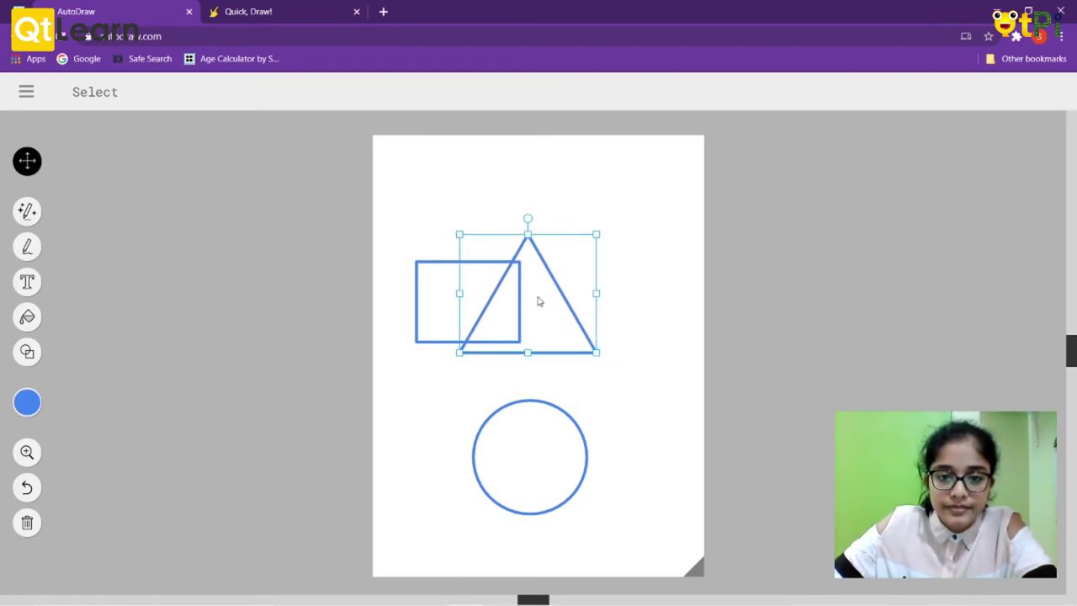
drag(539, 301, 530, 331)
mouse_move(527, 426)
mouse_down()
mouse_move(548, 344)
mouse_move(580, 312)
mouse_up()
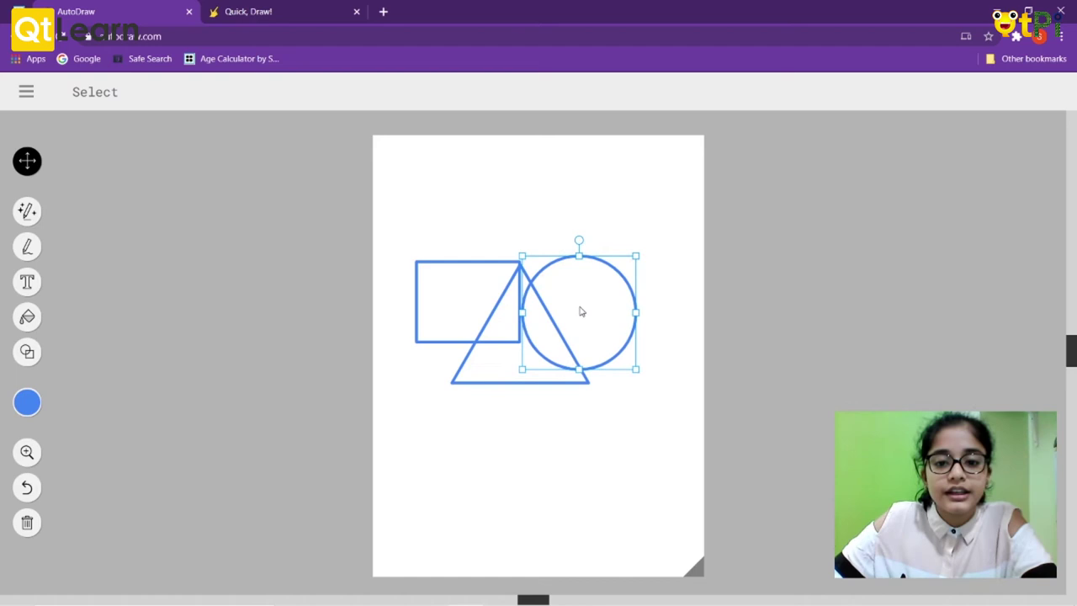
click(551, 211)
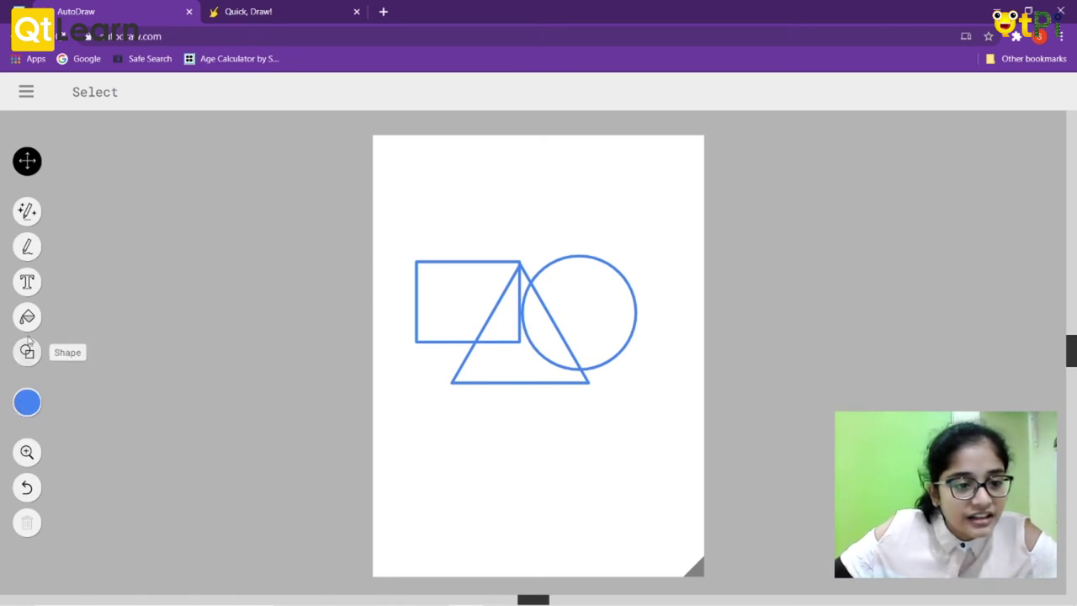
Step: Undo six times, removing every shape adjustment and then all three shapes
click(28, 488)
click(27, 488)
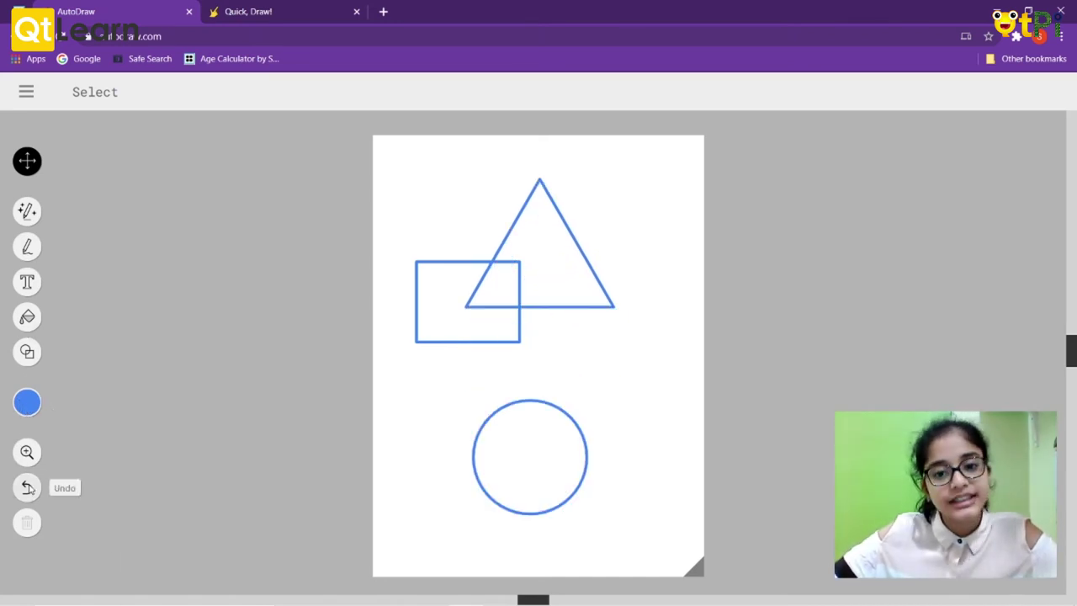
click(28, 488)
click(28, 488)
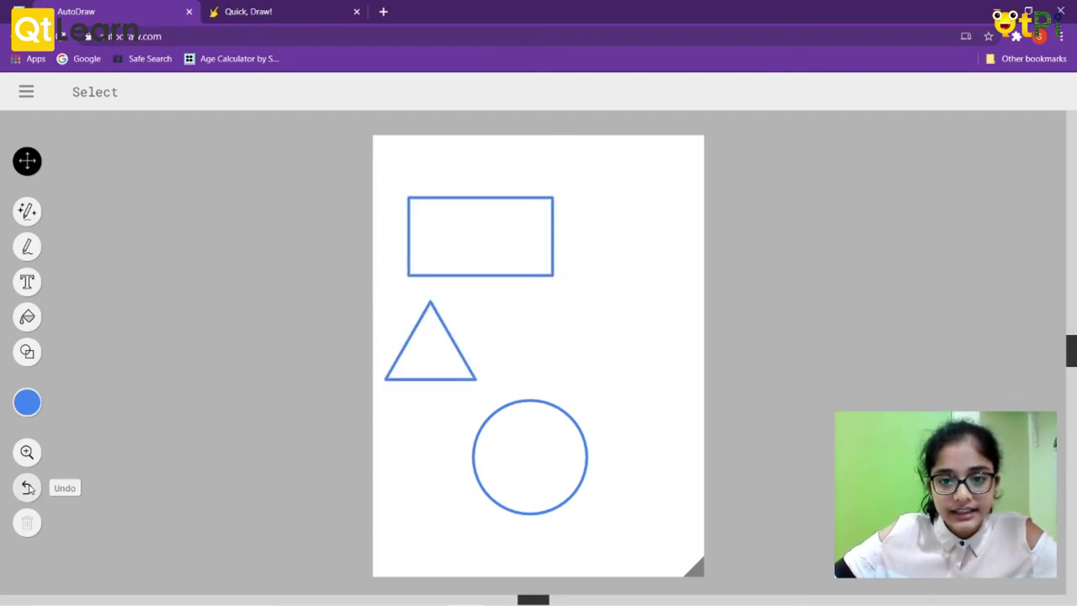
click(27, 488)
click(28, 488)
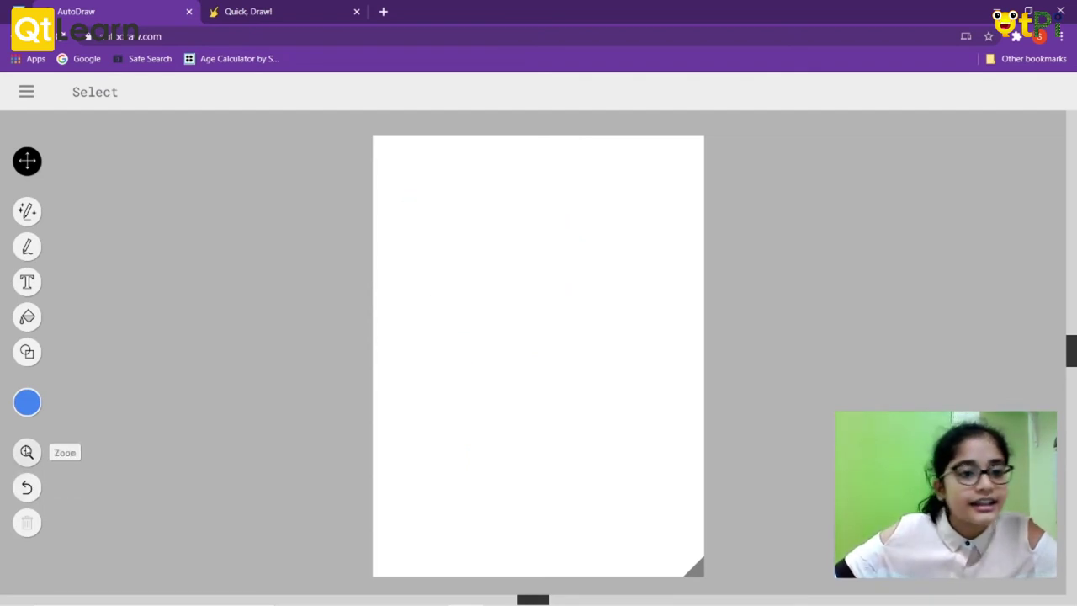
click(21, 401)
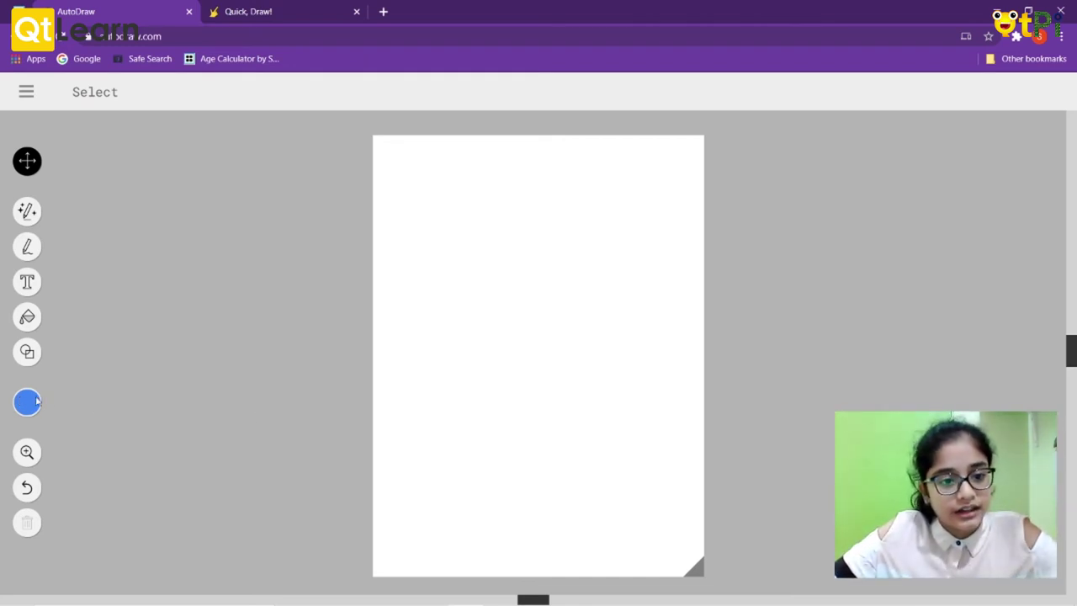
mouse_move(27, 402)
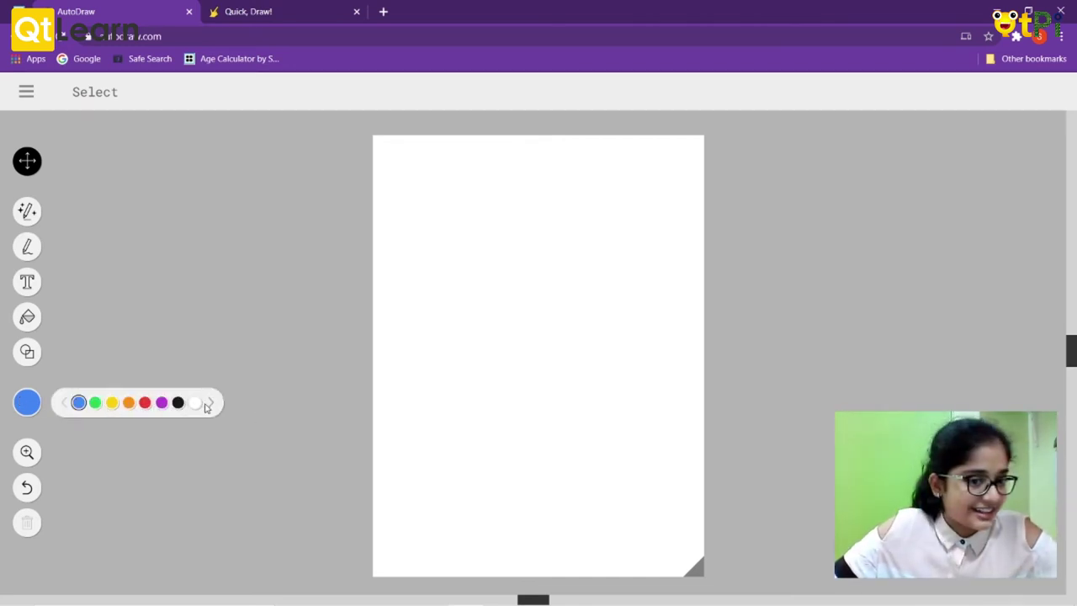
Step: Browse the colour palette pages and zoom levels, then switch to the AutoDraw suggestion tool
click(207, 404)
click(209, 403)
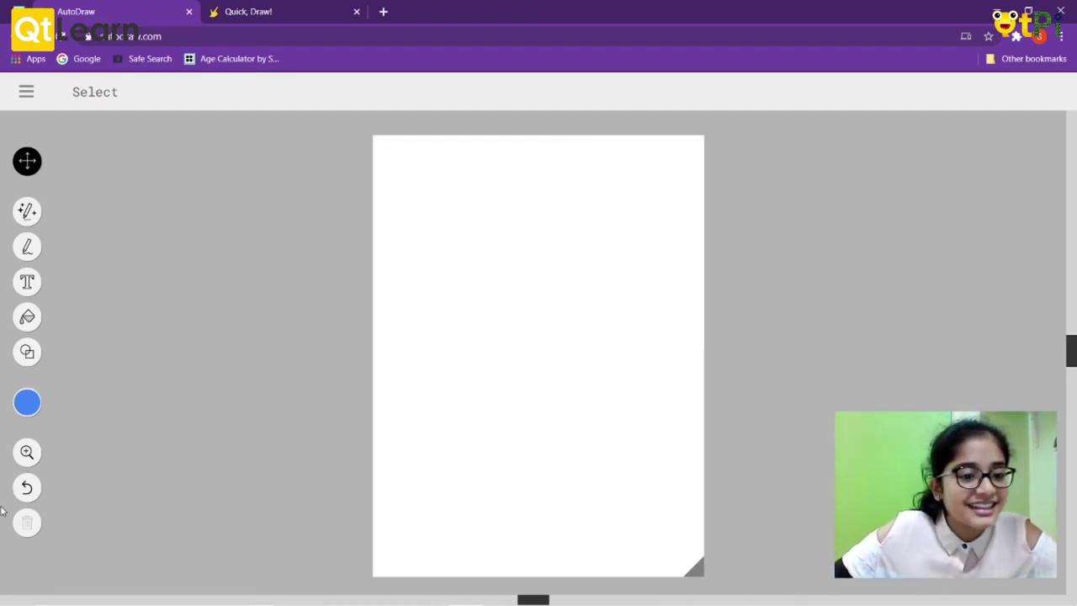
click(28, 454)
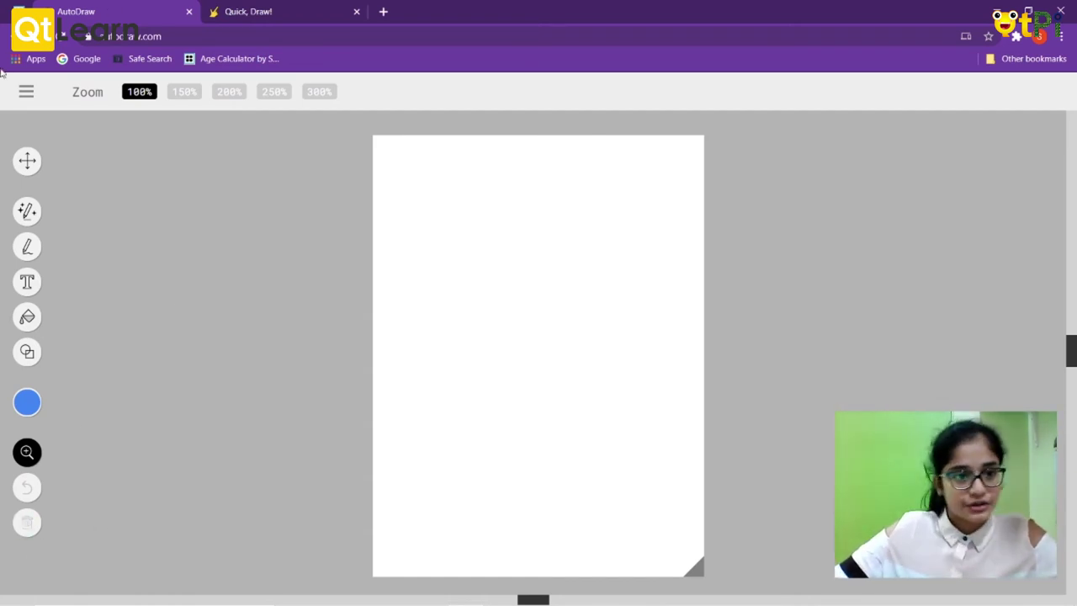
click(28, 210)
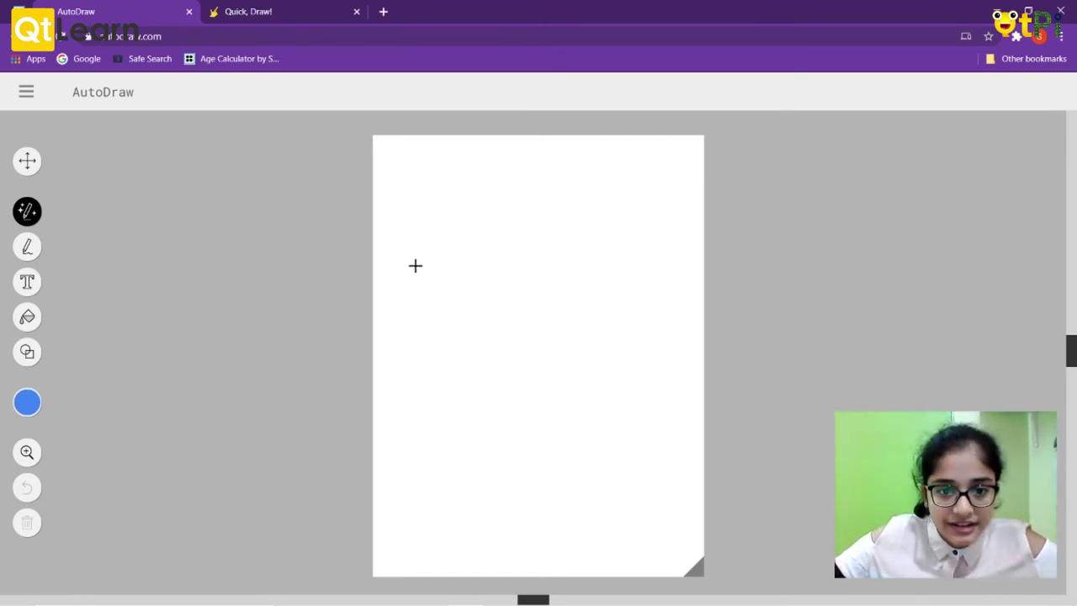
Step: Undo a trial blue line and set black as the drawing colour
drag(425, 282, 482, 471)
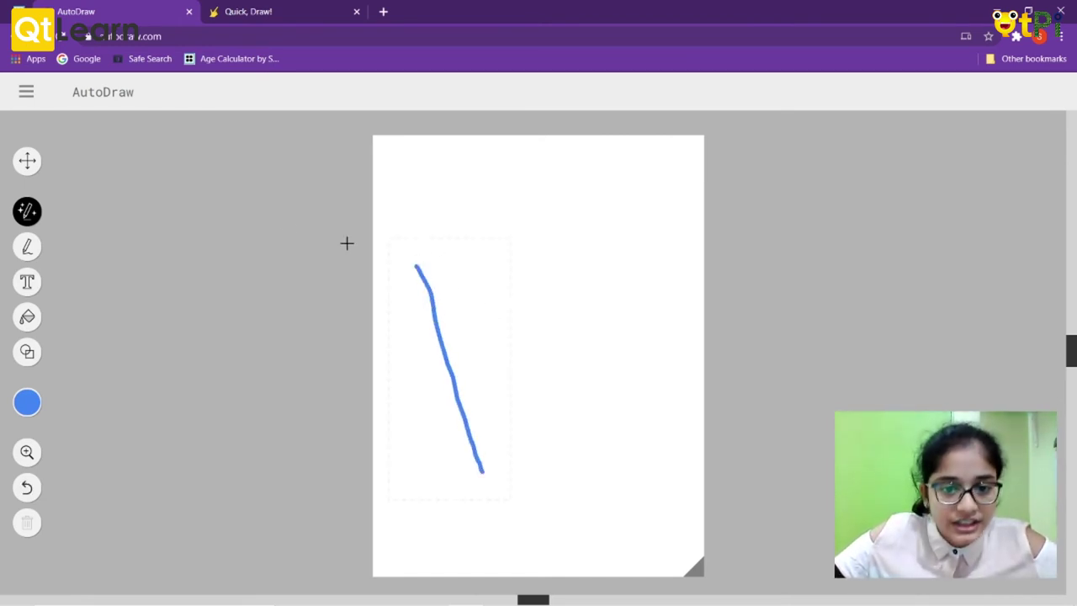
click(26, 487)
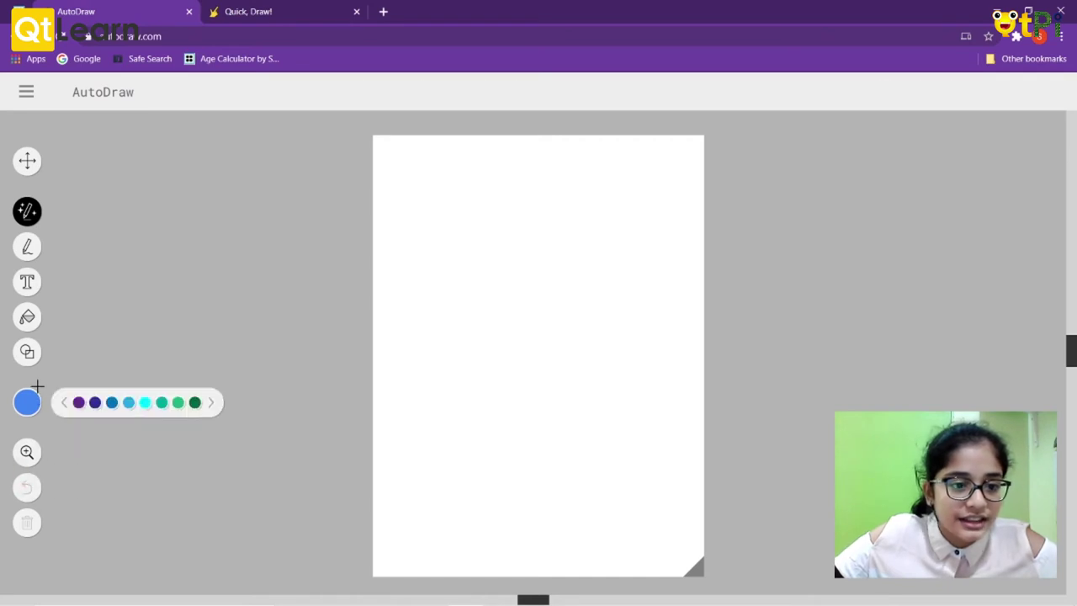
click(63, 403)
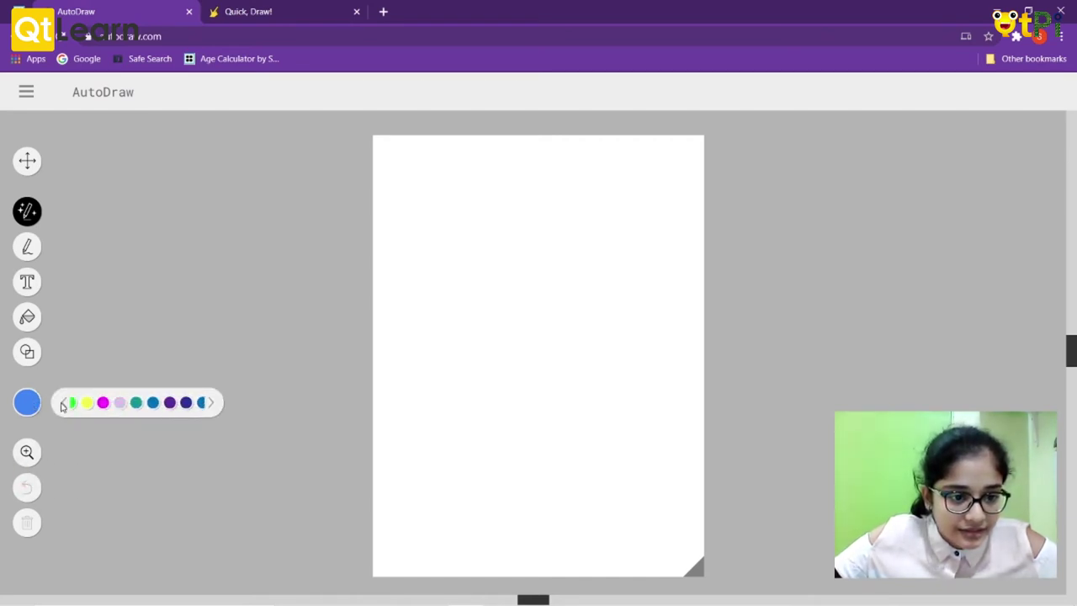
click(64, 403)
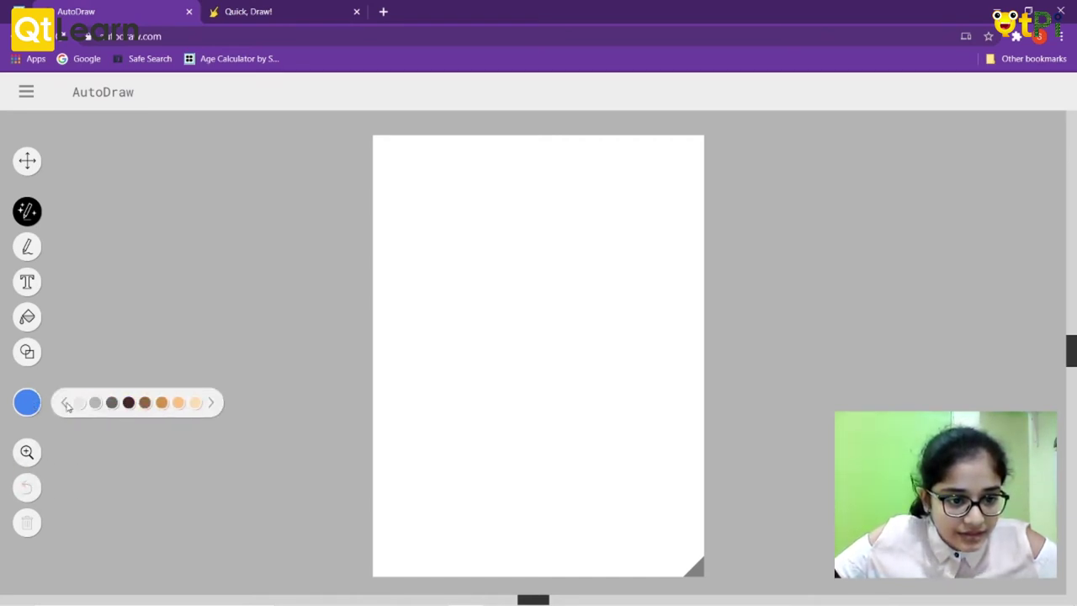
click(65, 404)
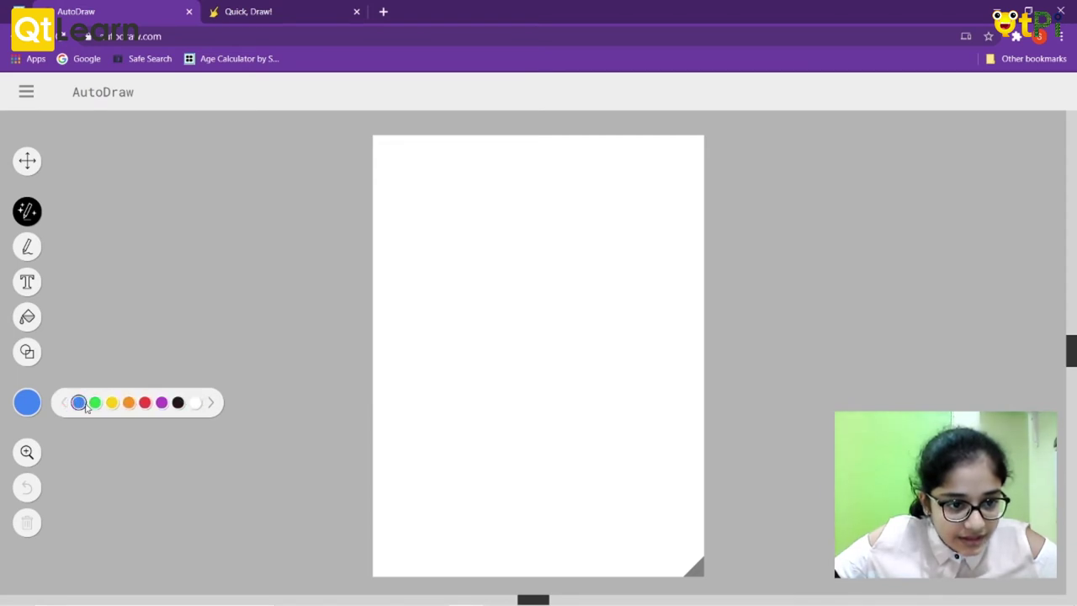
click(177, 403)
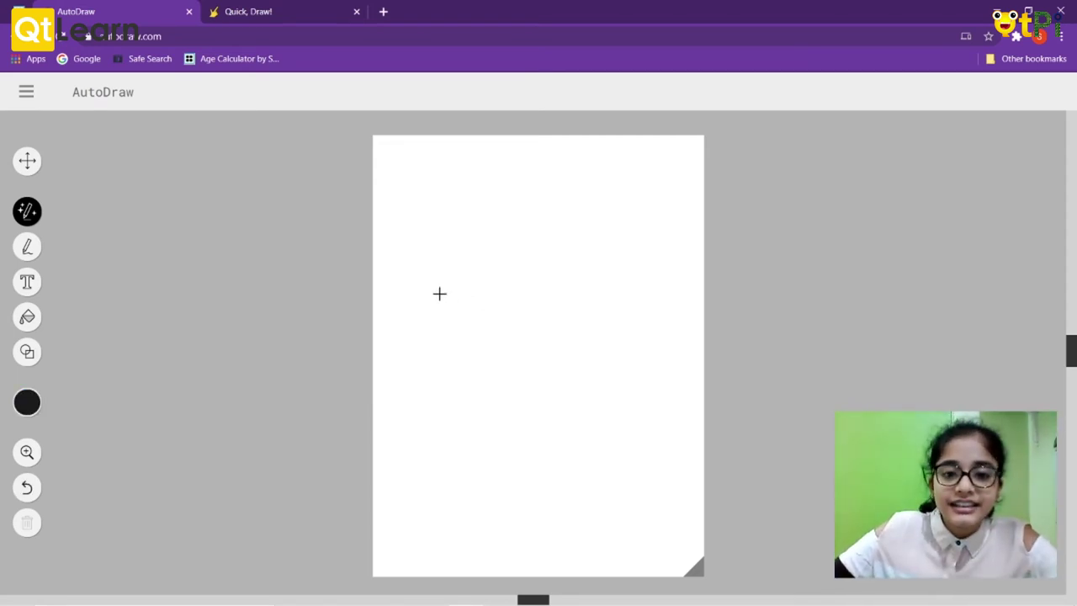
Step: Sketch a black triangular cone with a bumpy scoop on top using the AutoDraw tool
mouse_move(440, 294)
mouse_down()
mouse_move(499, 484)
mouse_move(561, 346)
mouse_up()
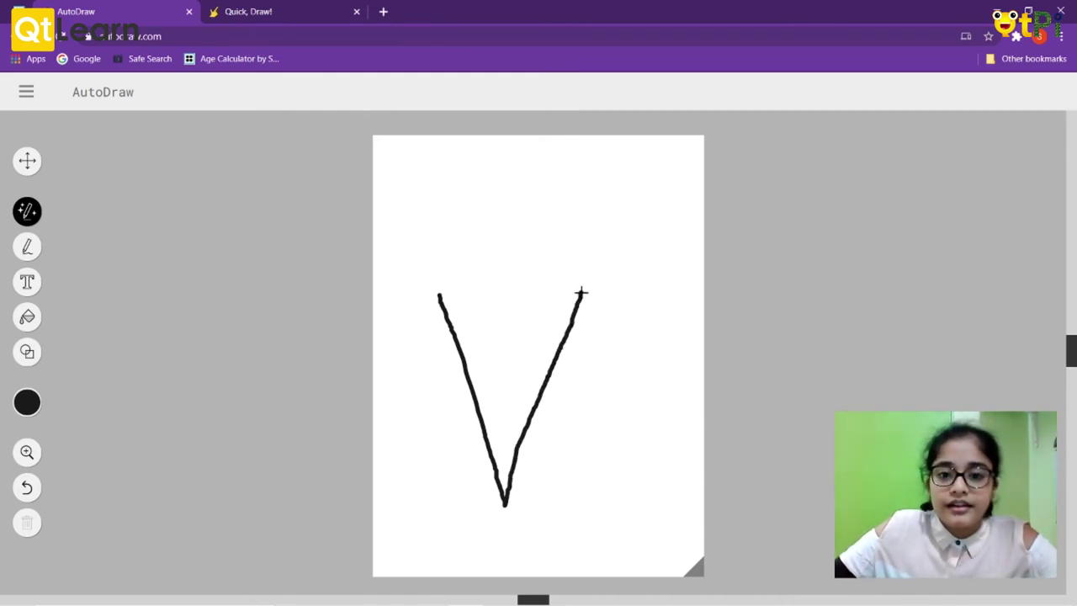
drag(580, 292, 454, 303)
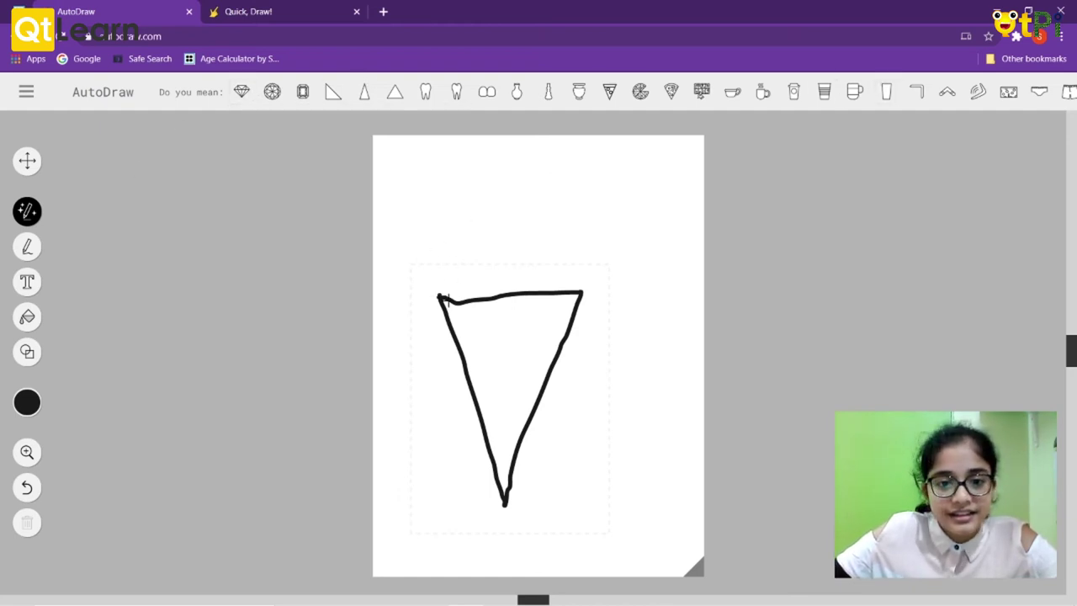
drag(432, 290, 452, 241)
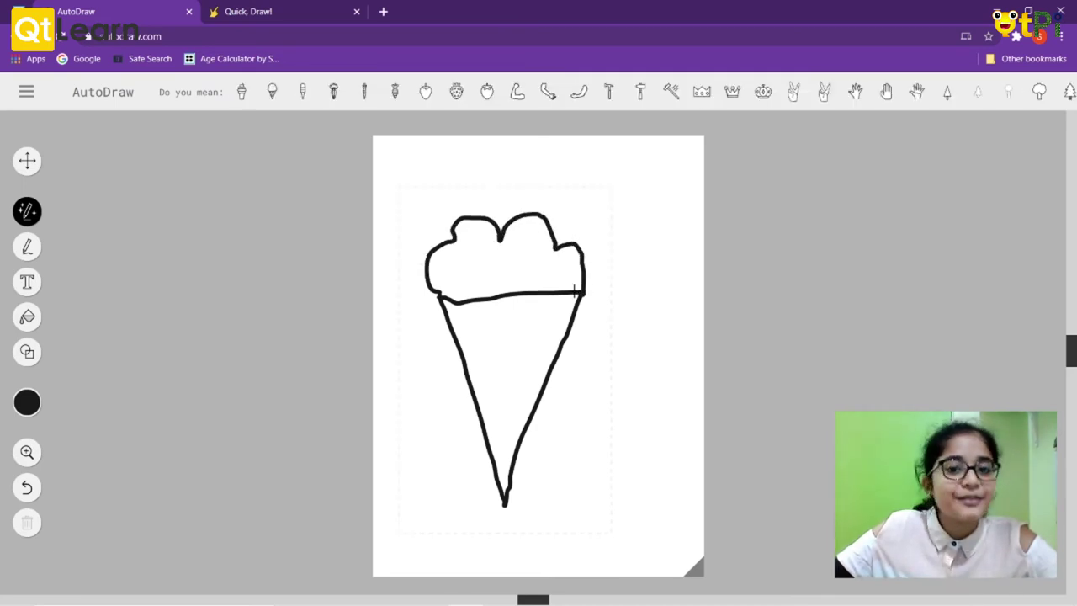
Step: Replace the sketch with the single-scoop sprinkle cone suggestion after trying triple-scoop and soft-serve
click(305, 93)
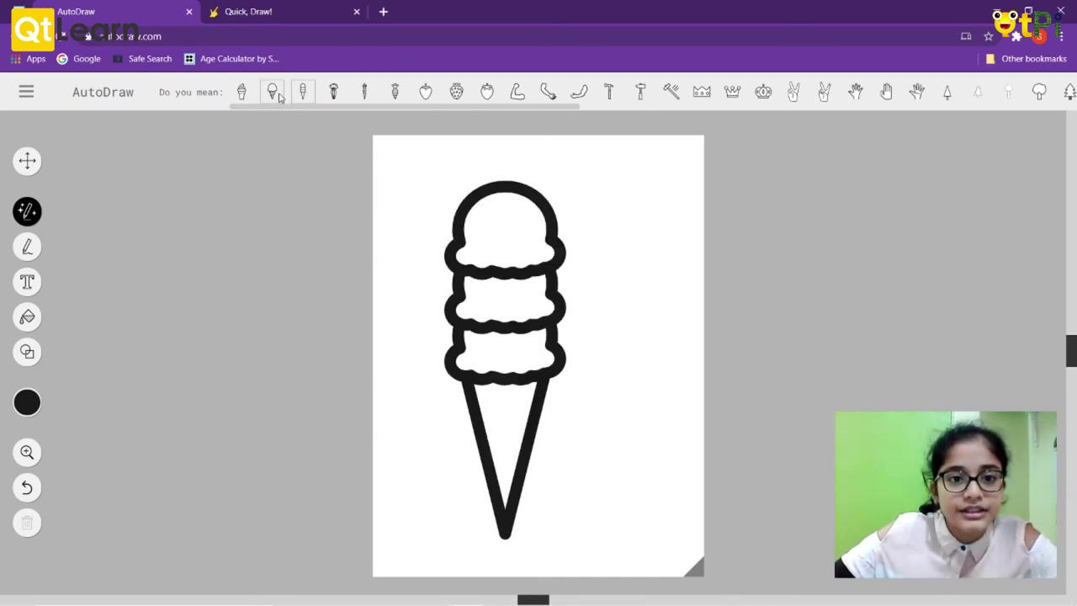
click(273, 93)
click(242, 93)
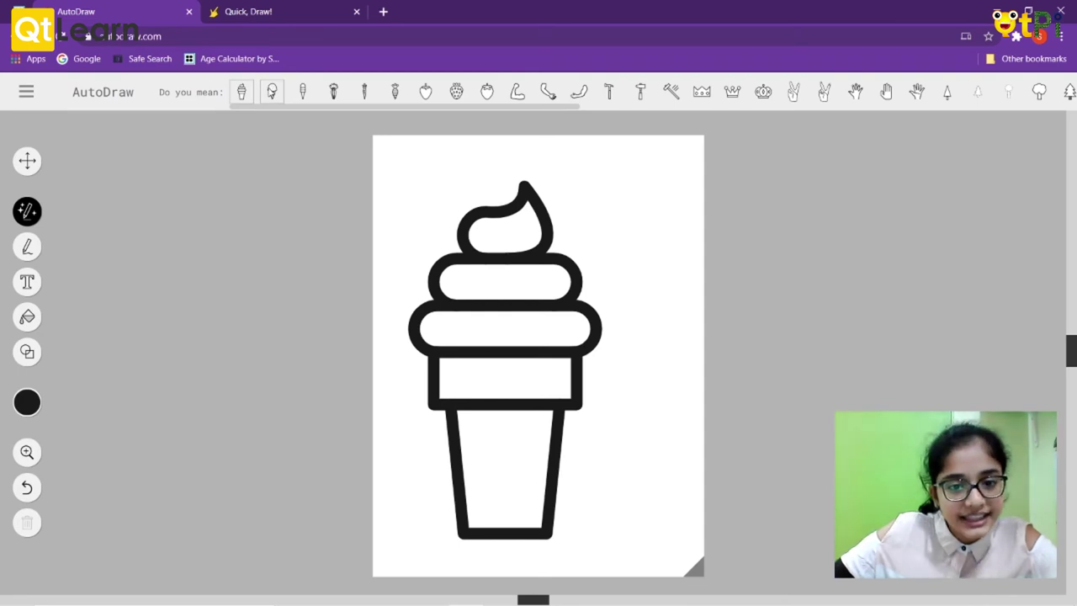
click(272, 92)
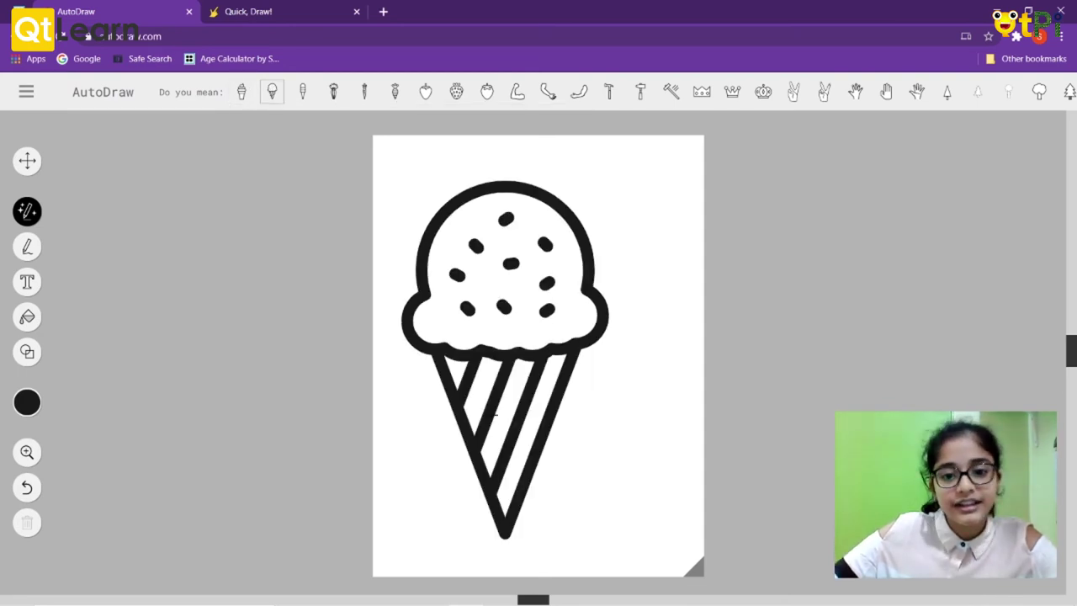
click(27, 160)
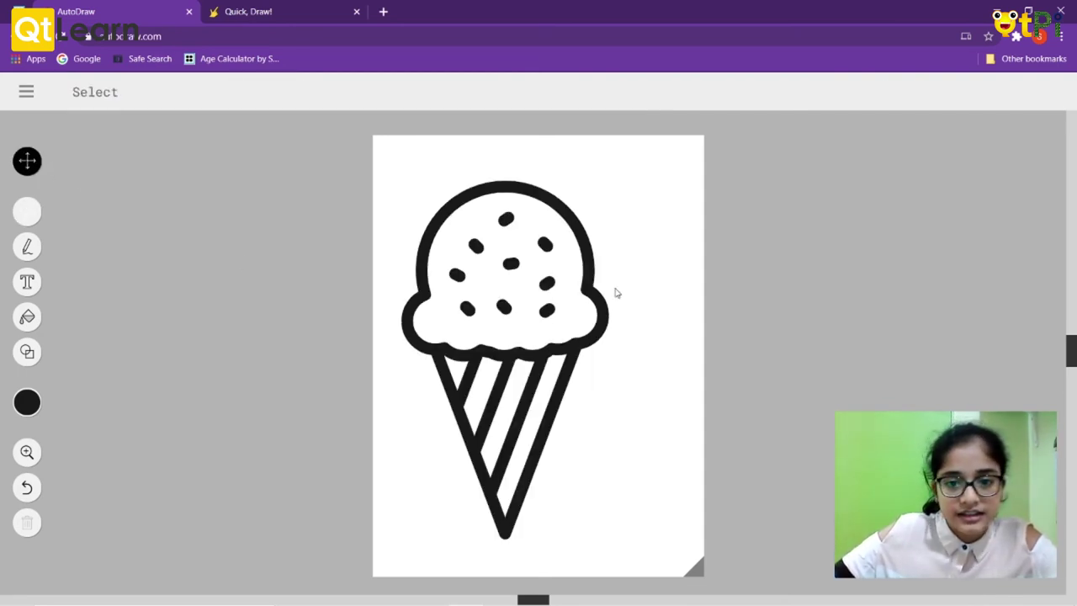
Step: Shrink the suggested ice-cream cone and move it up near the top of the page
click(555, 292)
drag(408, 533, 424, 479)
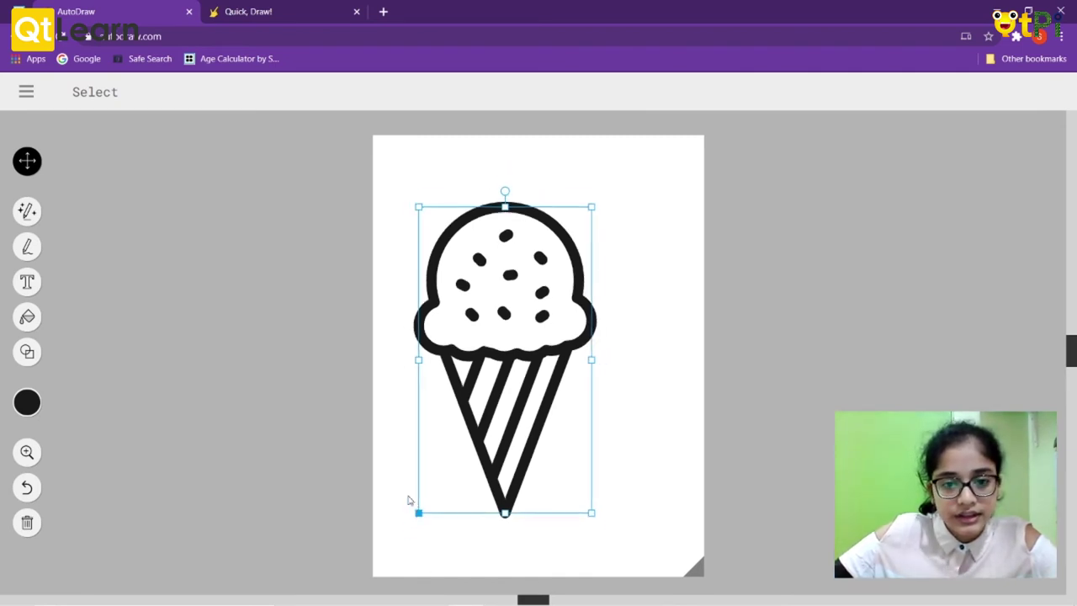
drag(500, 384, 527, 299)
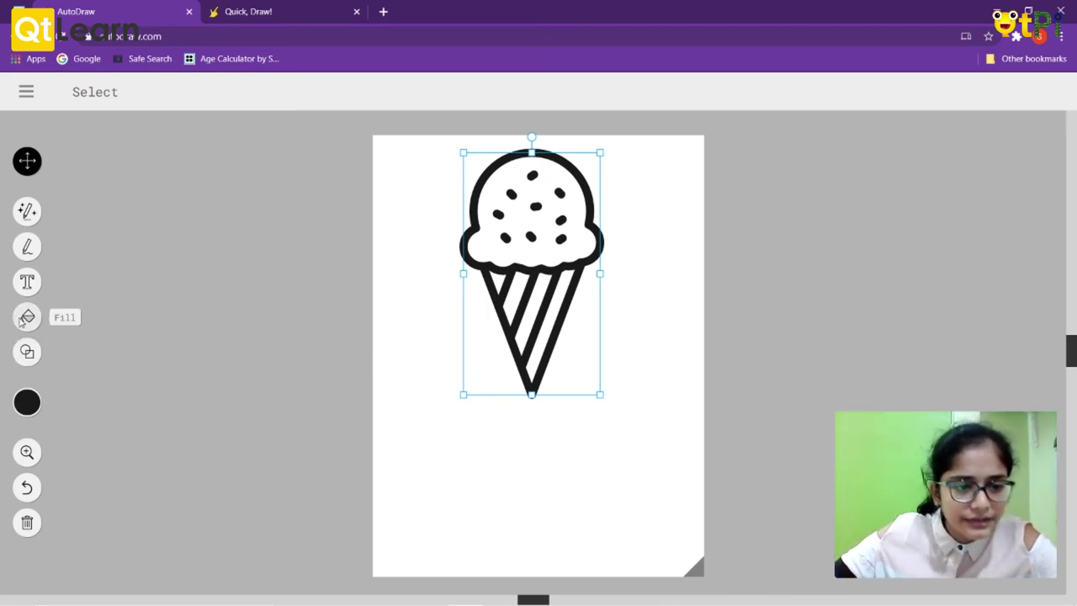
Step: Fill the ice-cream scoop with brown
click(23, 320)
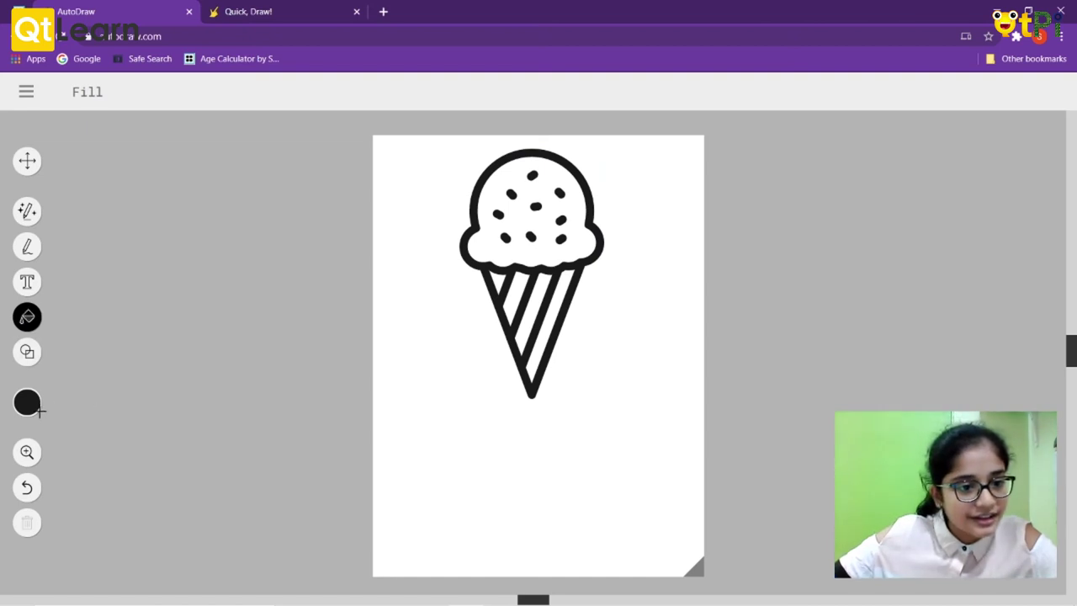
mouse_move(27, 403)
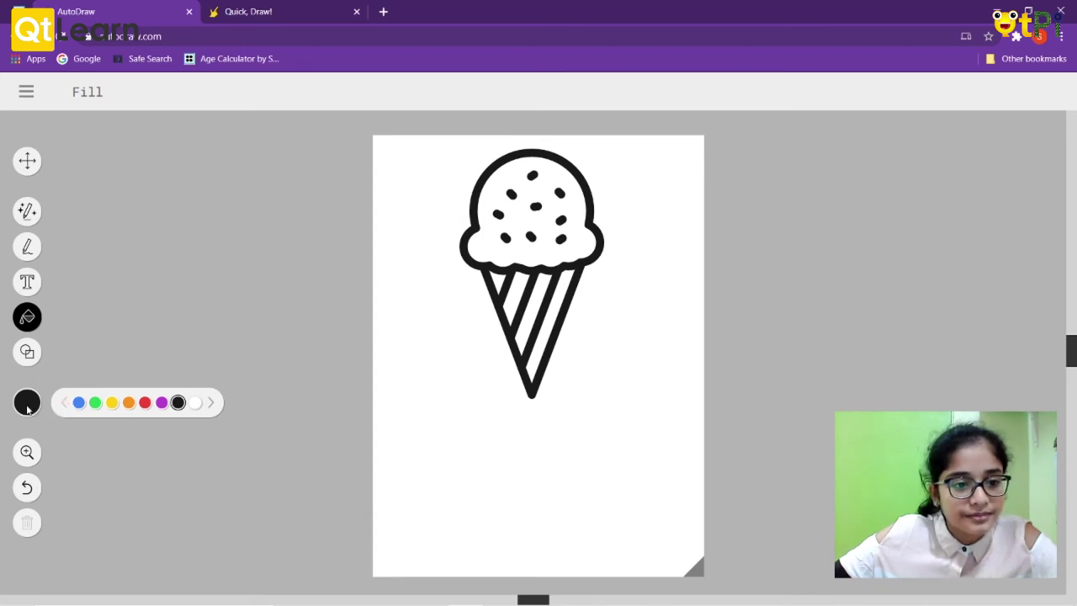
click(213, 404)
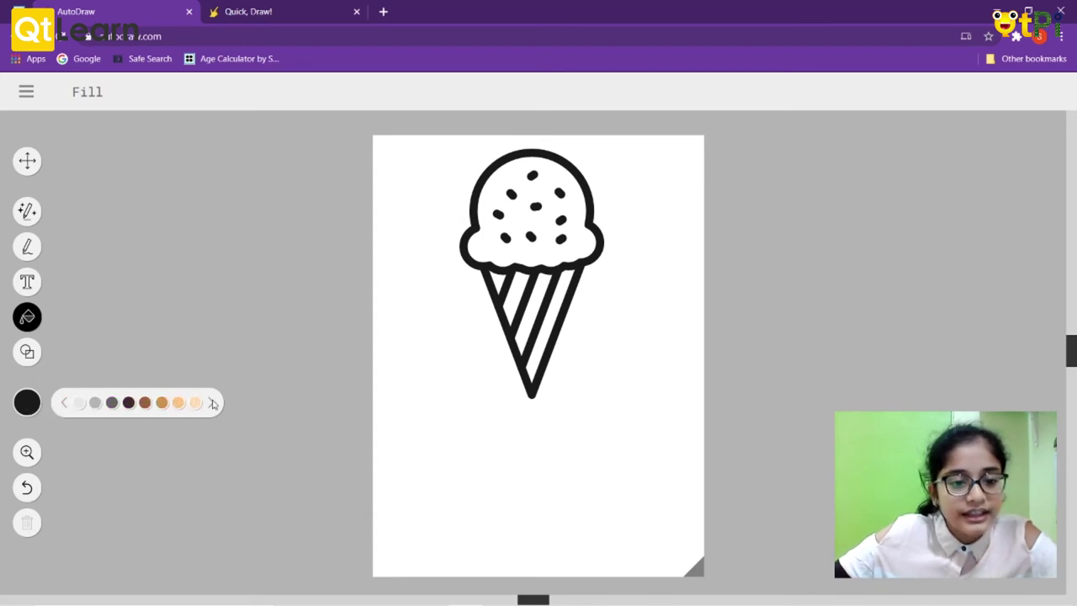
click(144, 403)
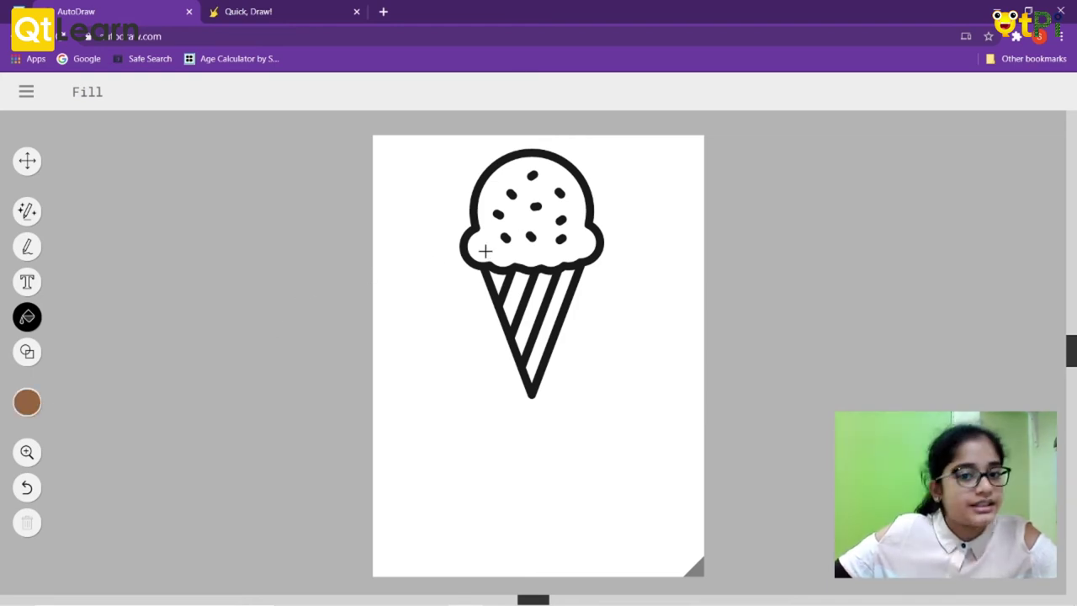
click(484, 252)
Step: Fill the cone's stripes with dark brown
click(37, 409)
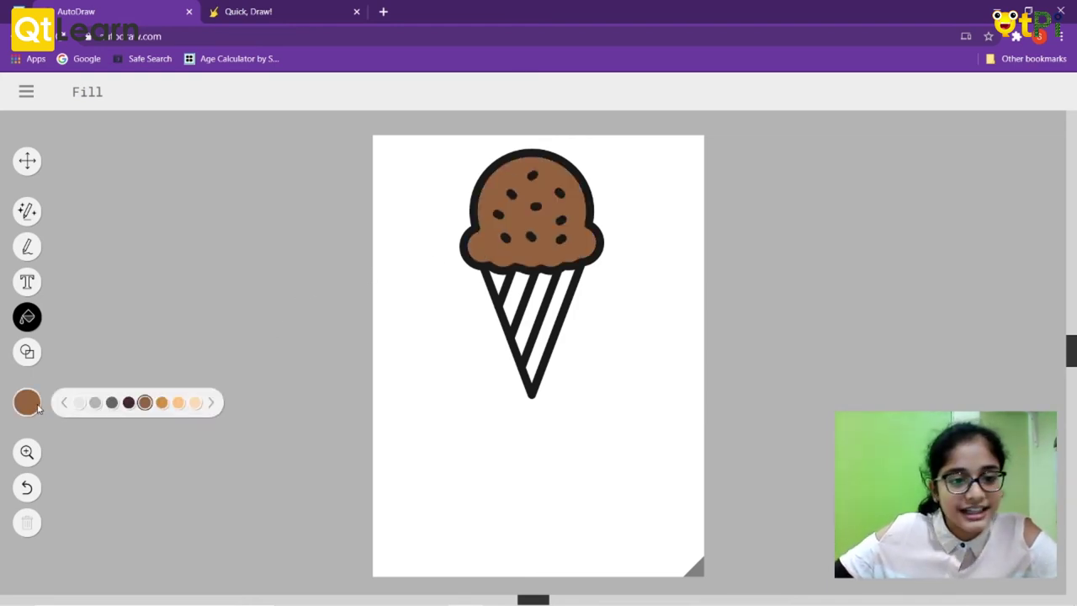
click(128, 403)
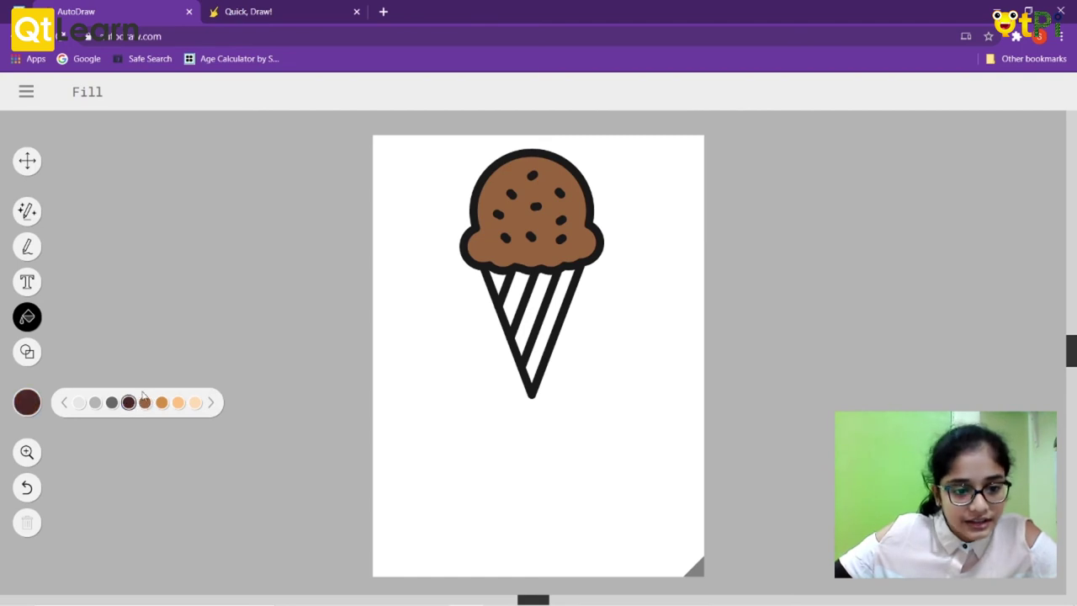
click(524, 320)
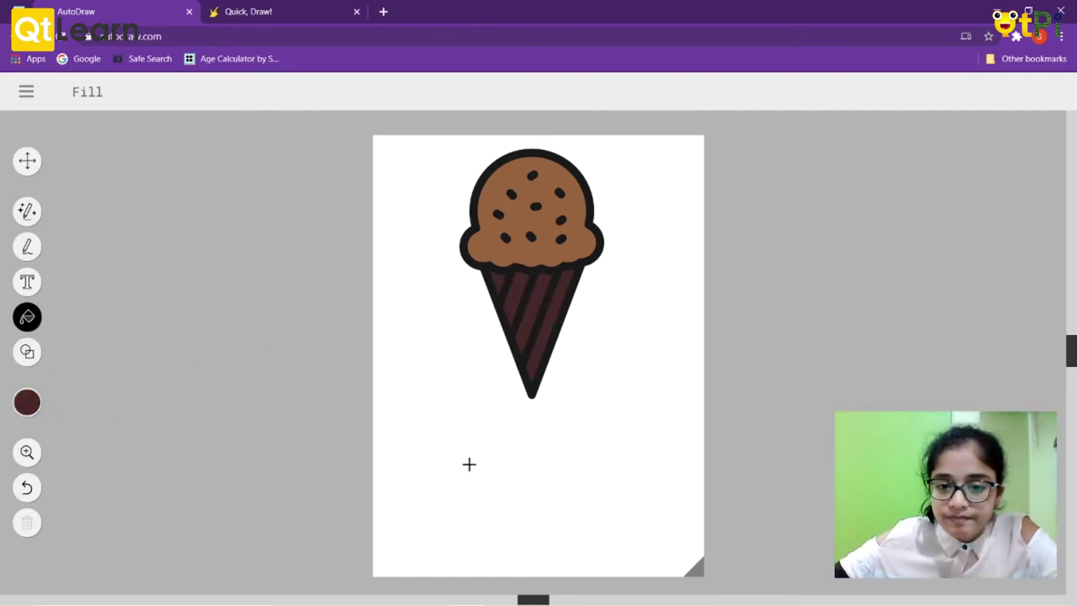
Step: Set the text tool to the Pacifico font at size 48
click(27, 281)
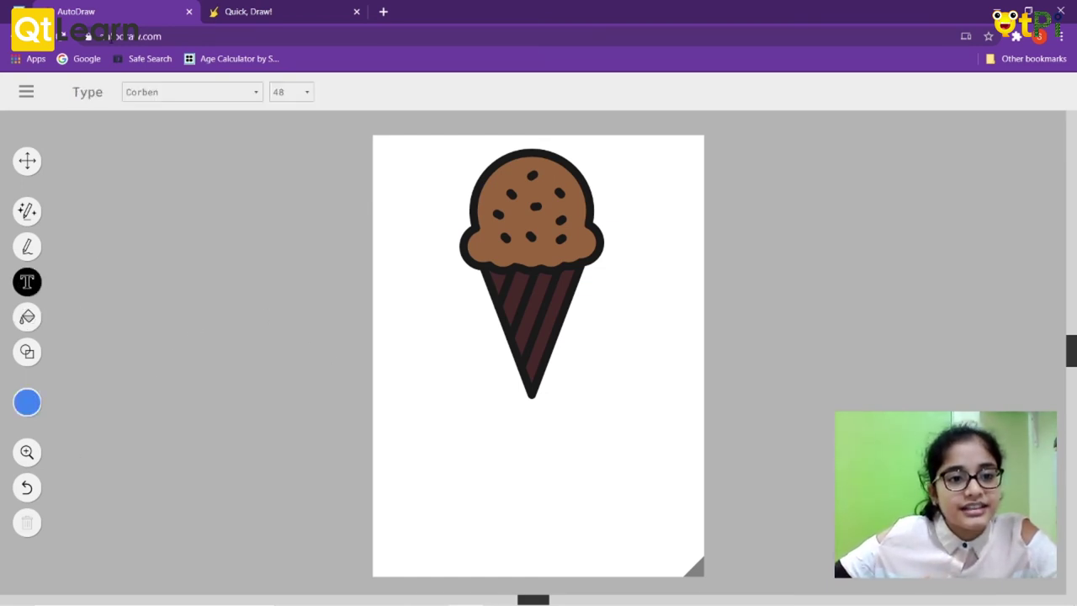
click(179, 95)
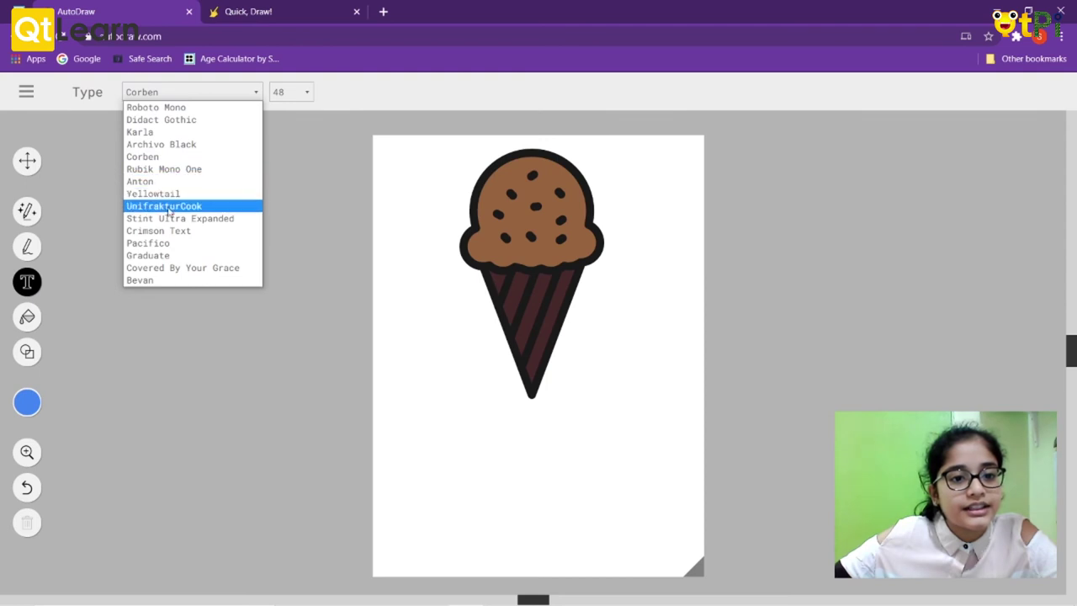
click(176, 243)
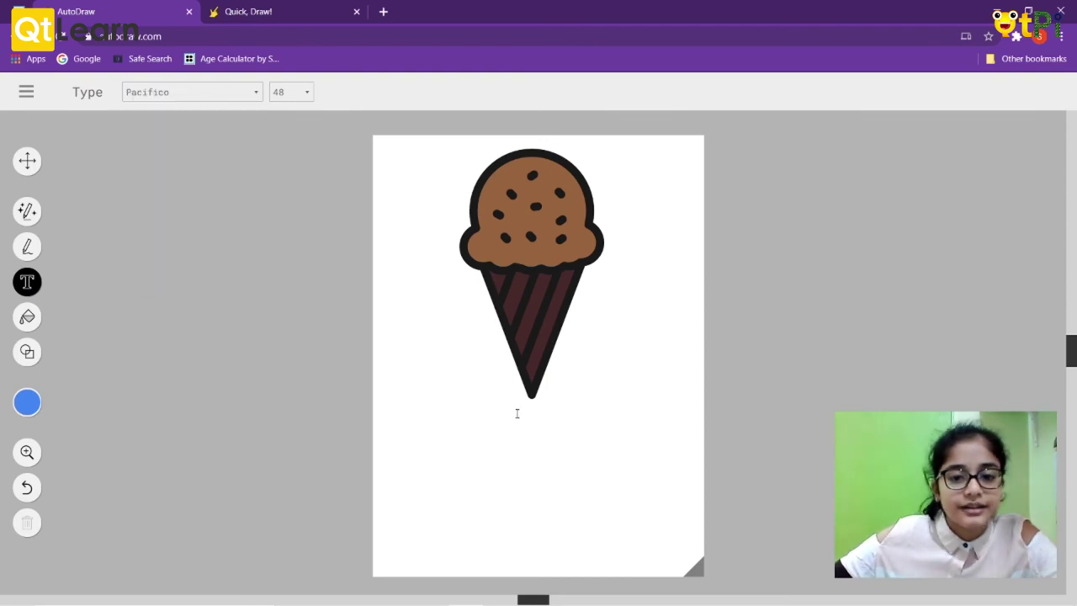
click(299, 101)
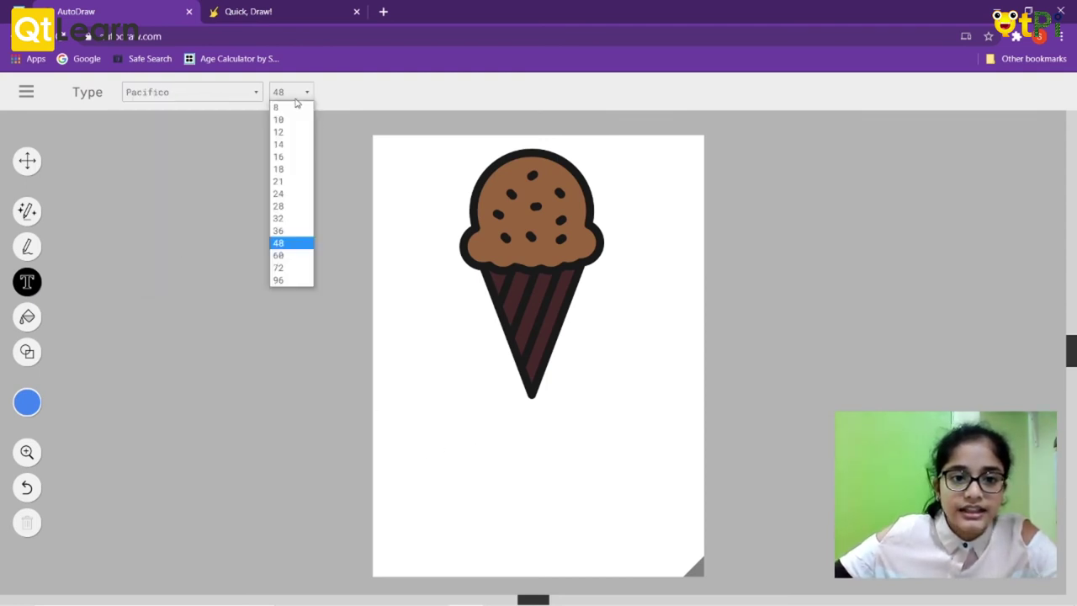
Step: Place a text insertion point just below the cone
click(242, 337)
click(413, 473)
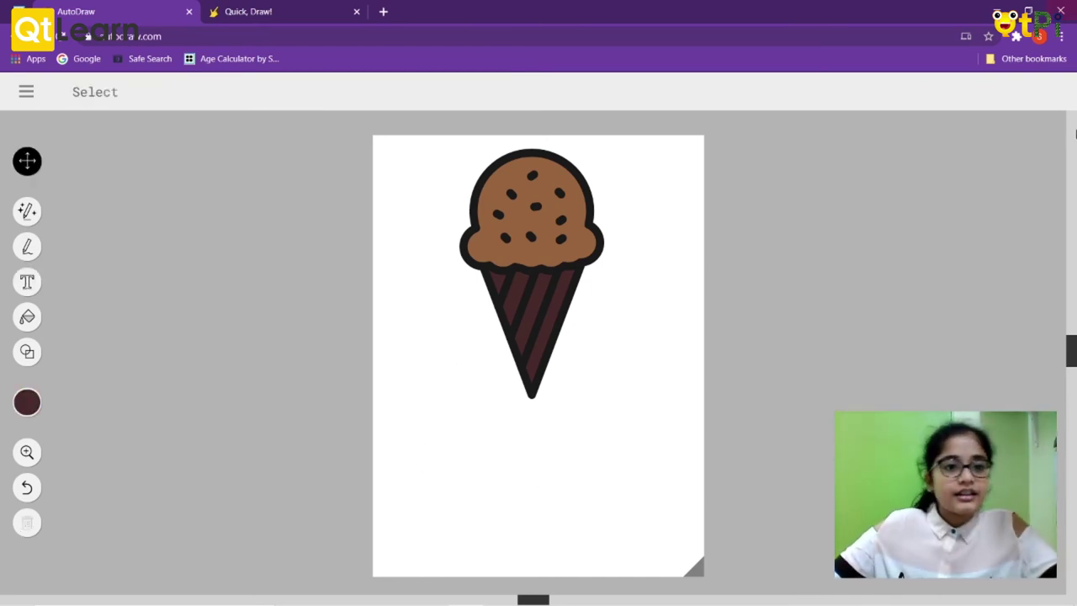
click(26, 287)
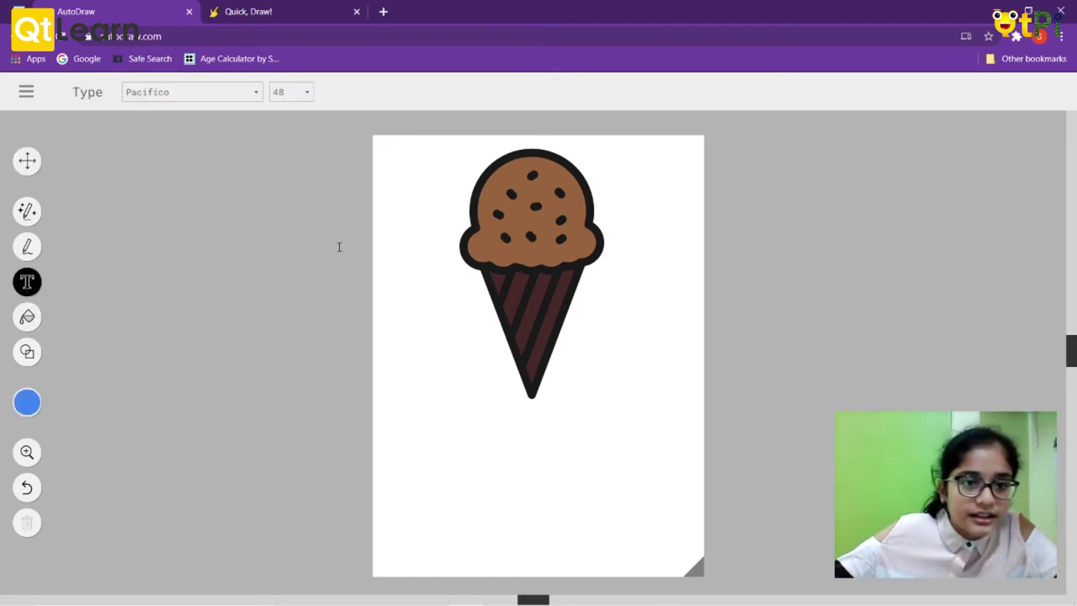
click(463, 469)
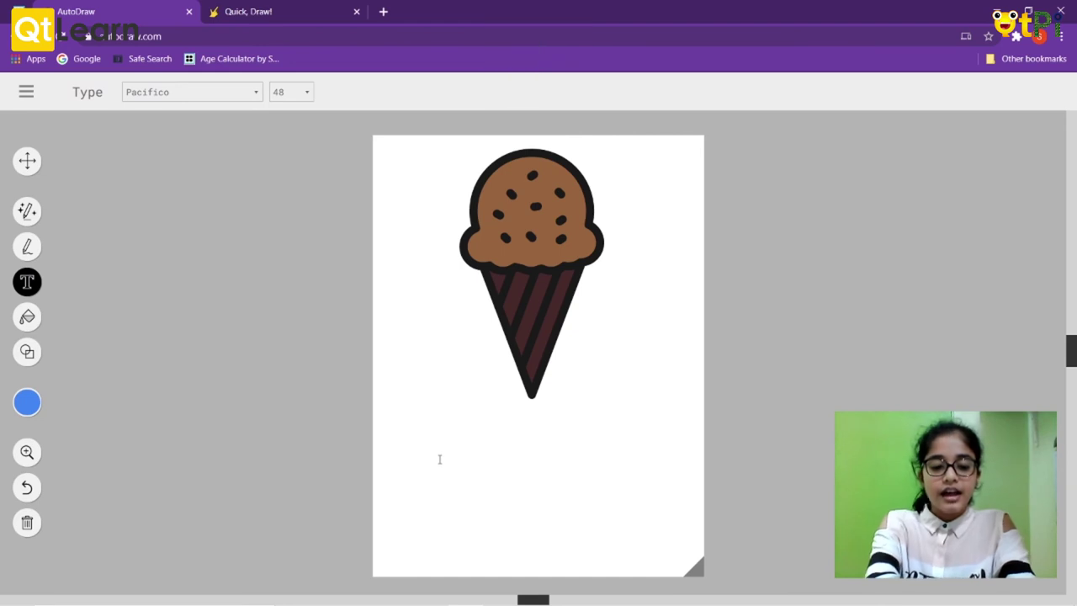
Step: Type the word 'Summers' below the cone
text(S)
key(Caps_Lock)
text(u)
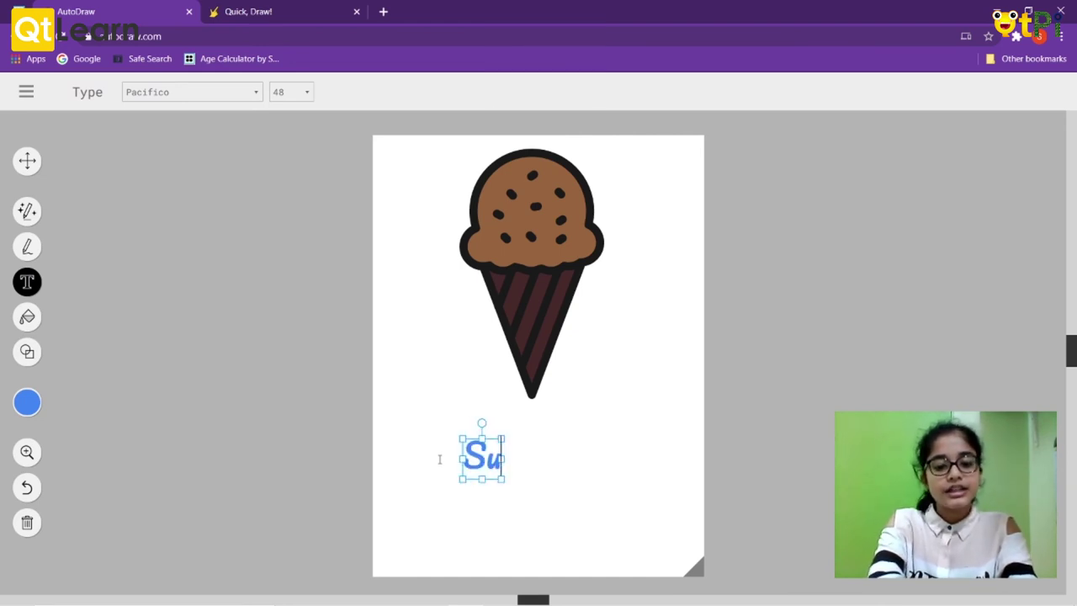
text(mm)
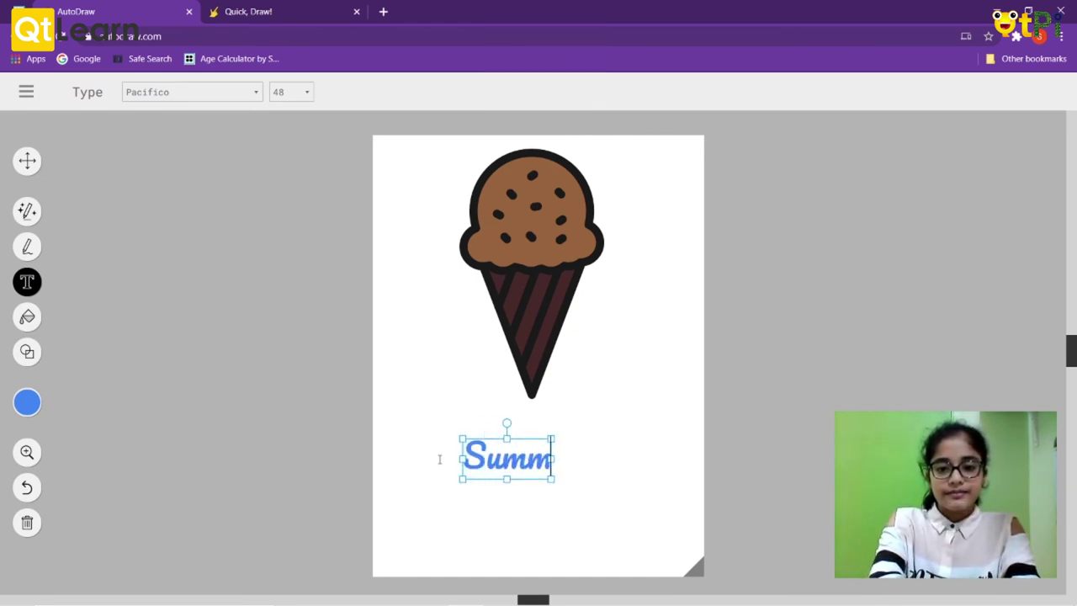
text(ers)
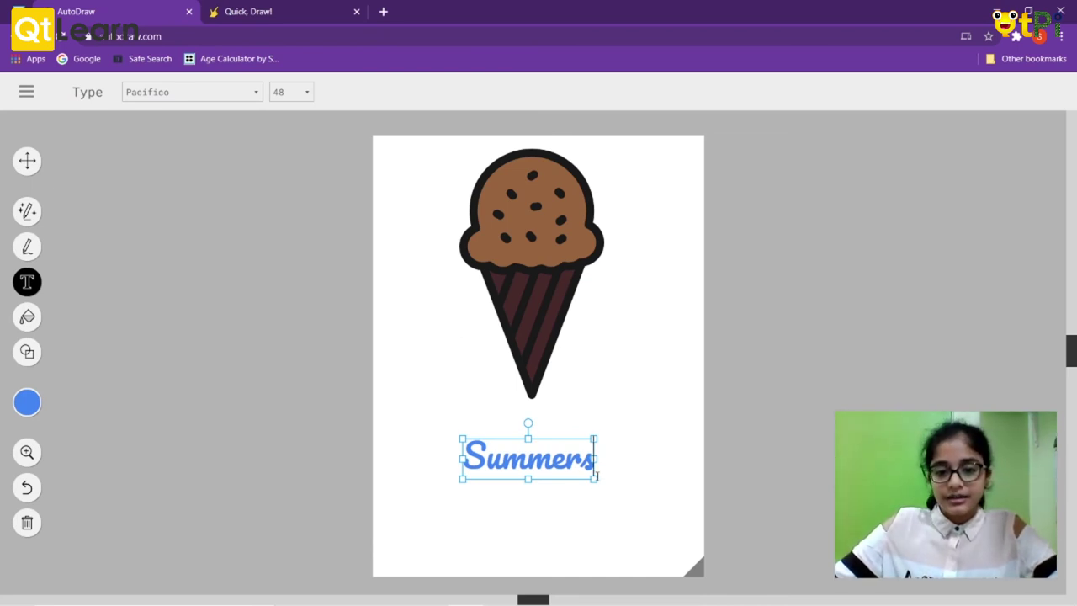
Step: Enlarge the 'Summers' text and nudge it slightly right and down
click(26, 161)
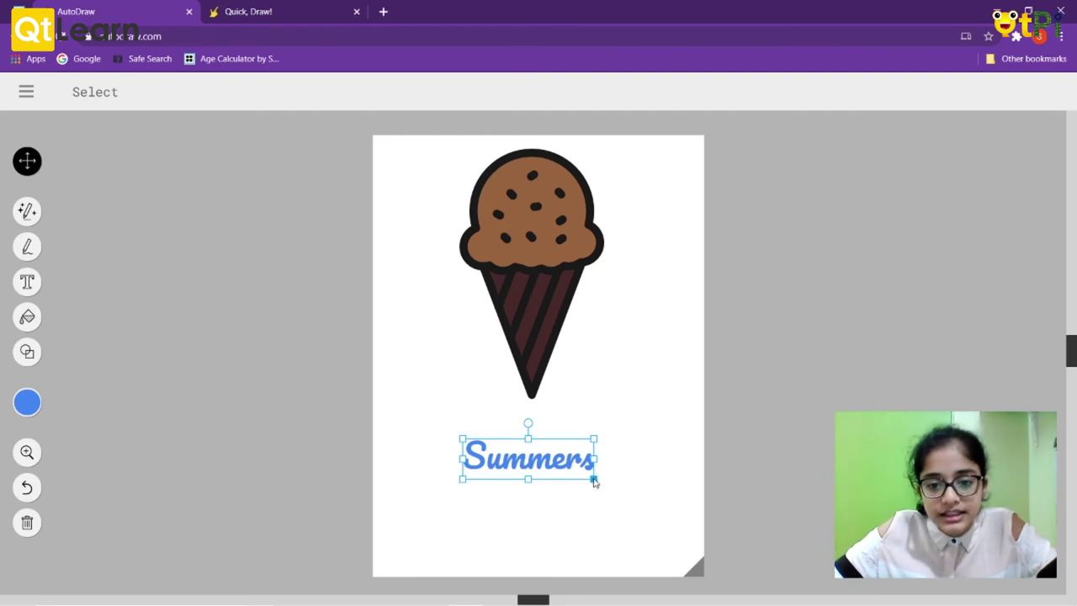
drag(593, 480, 631, 515)
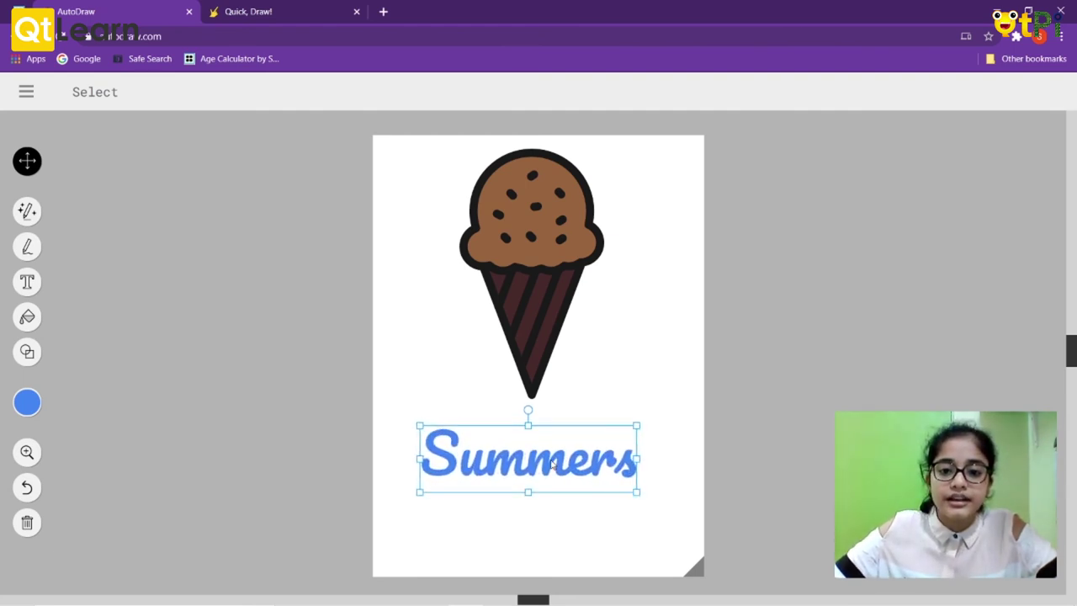
drag(551, 463, 564, 477)
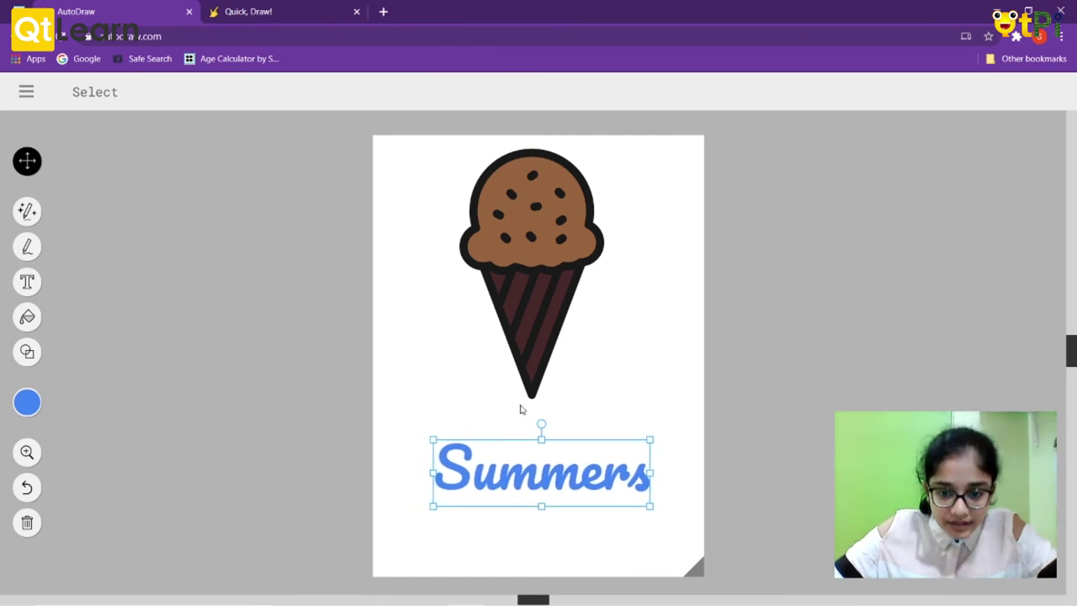
click(465, 324)
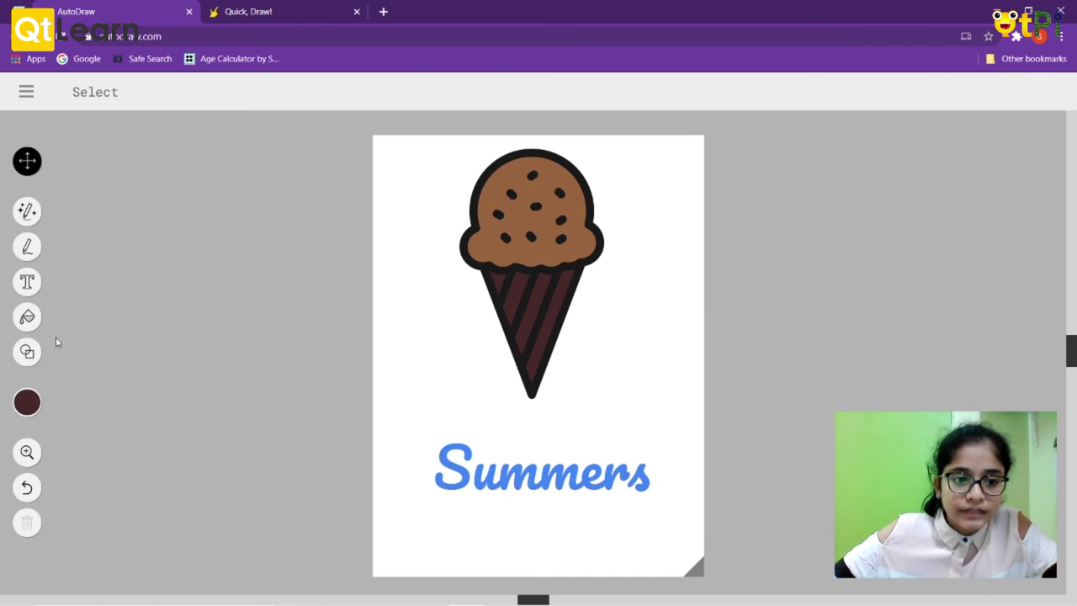
click(27, 316)
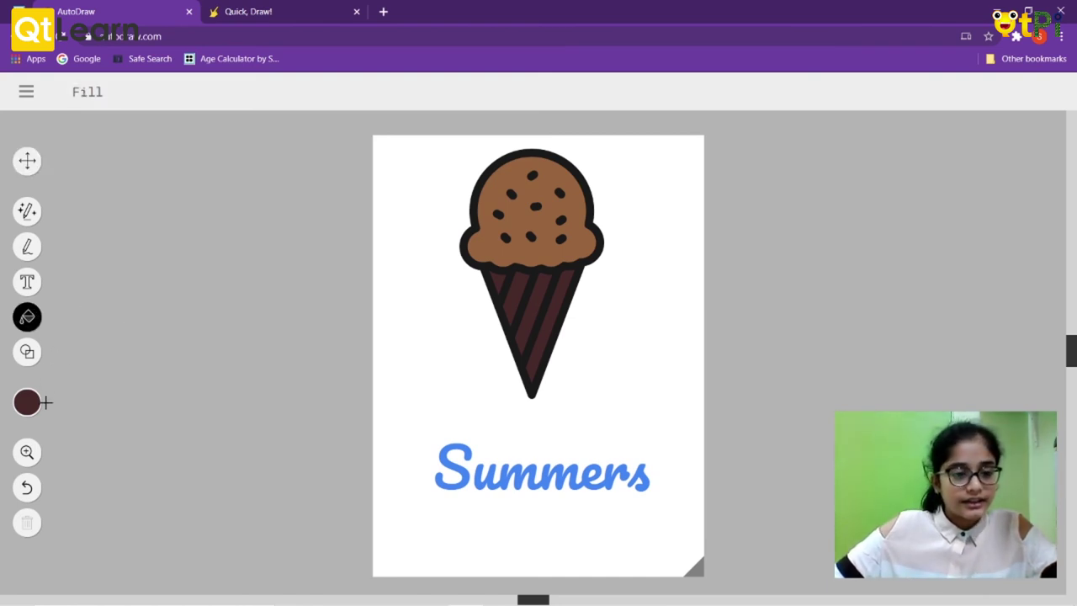
Step: Fill the white page background mint green, then bring up the main menu
click(19, 405)
click(65, 403)
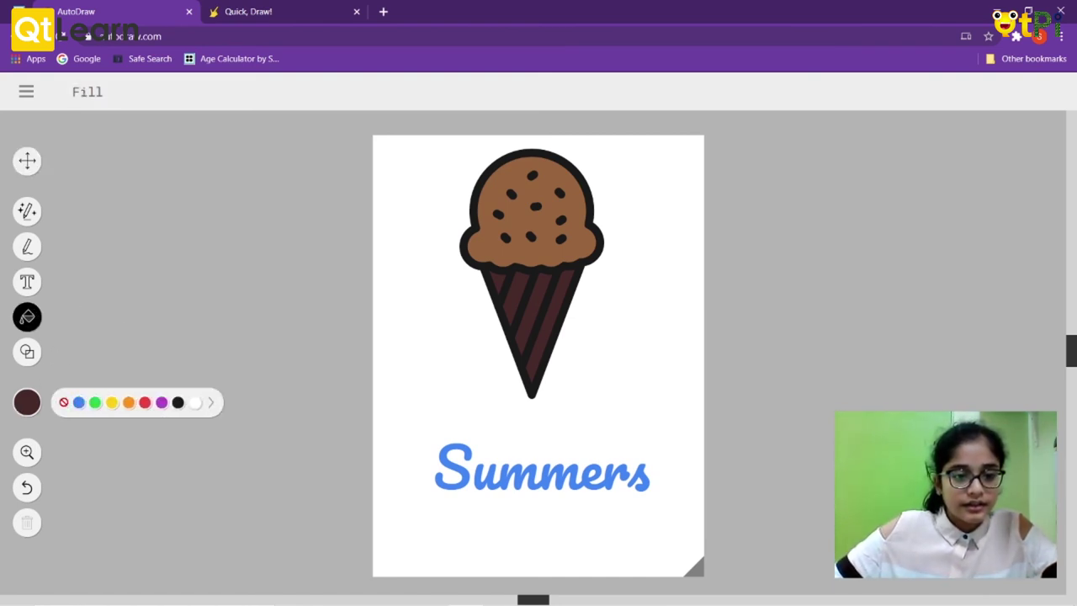
click(214, 403)
click(213, 403)
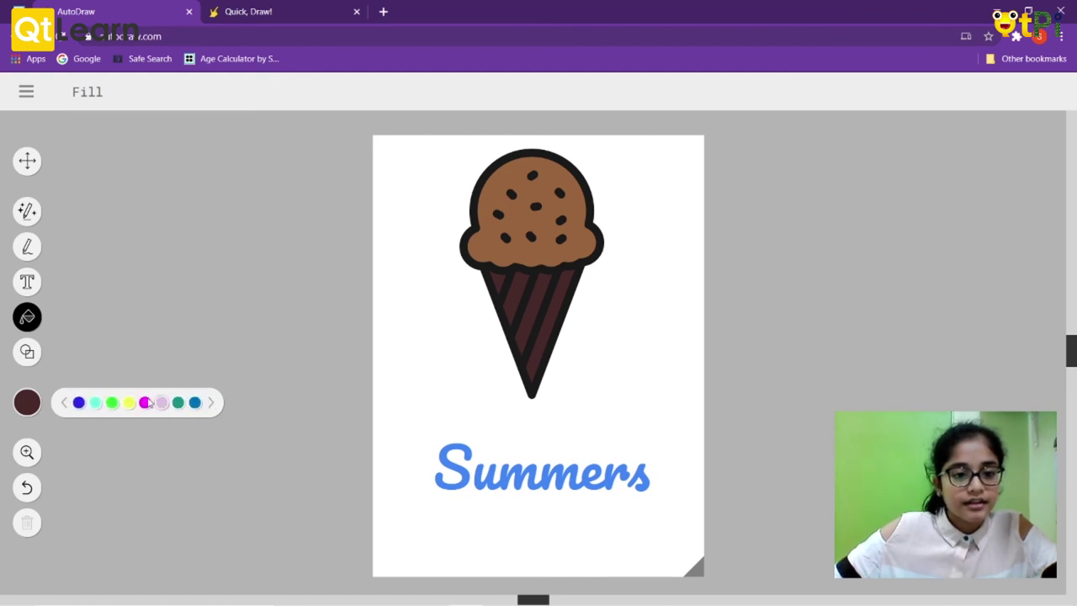
click(94, 402)
click(432, 344)
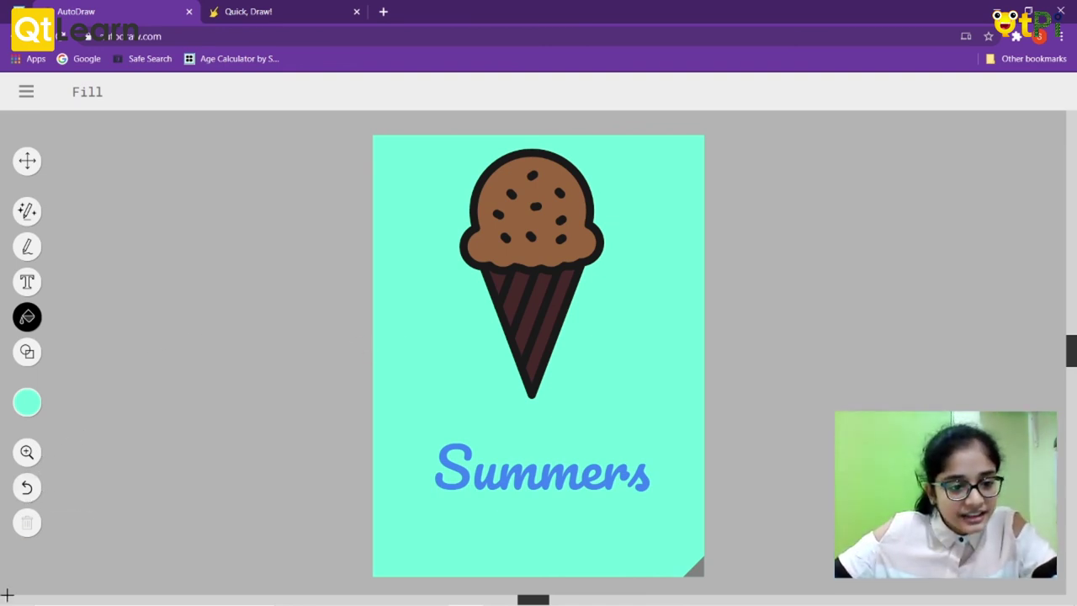
click(26, 91)
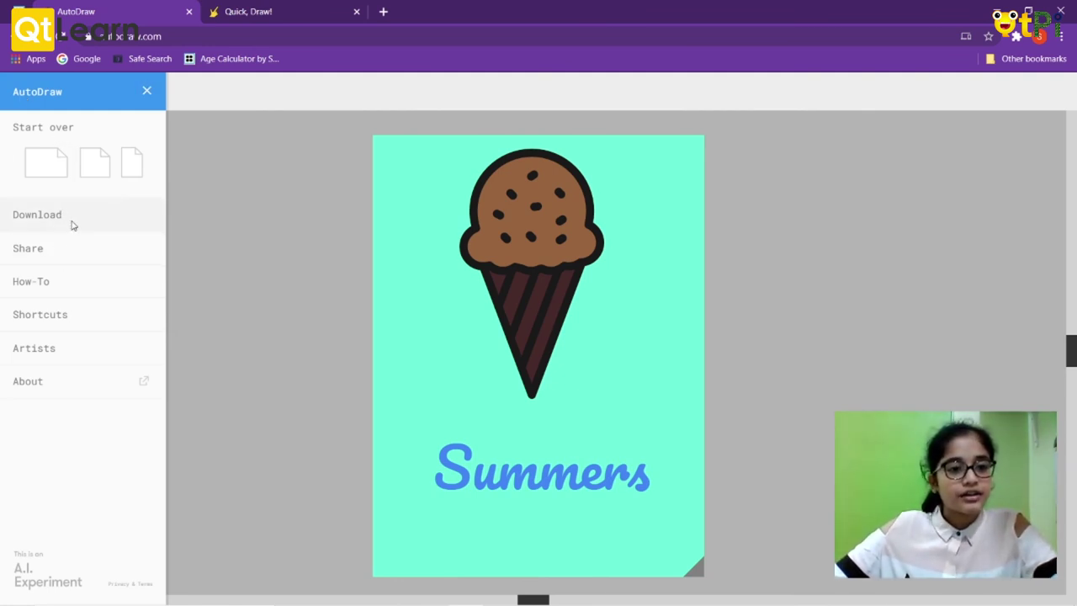
click(32, 284)
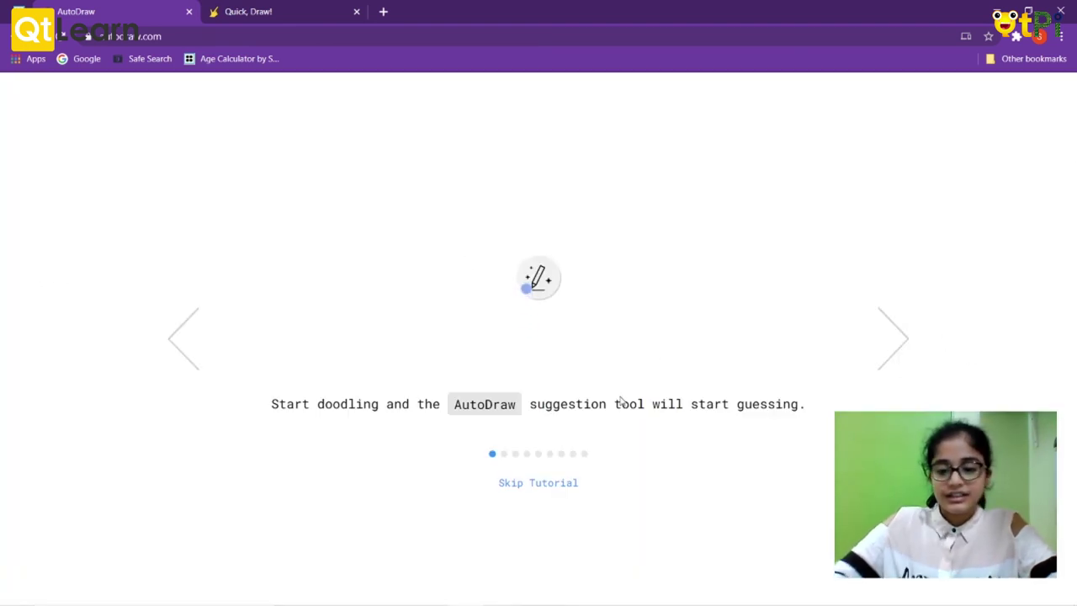
click(895, 322)
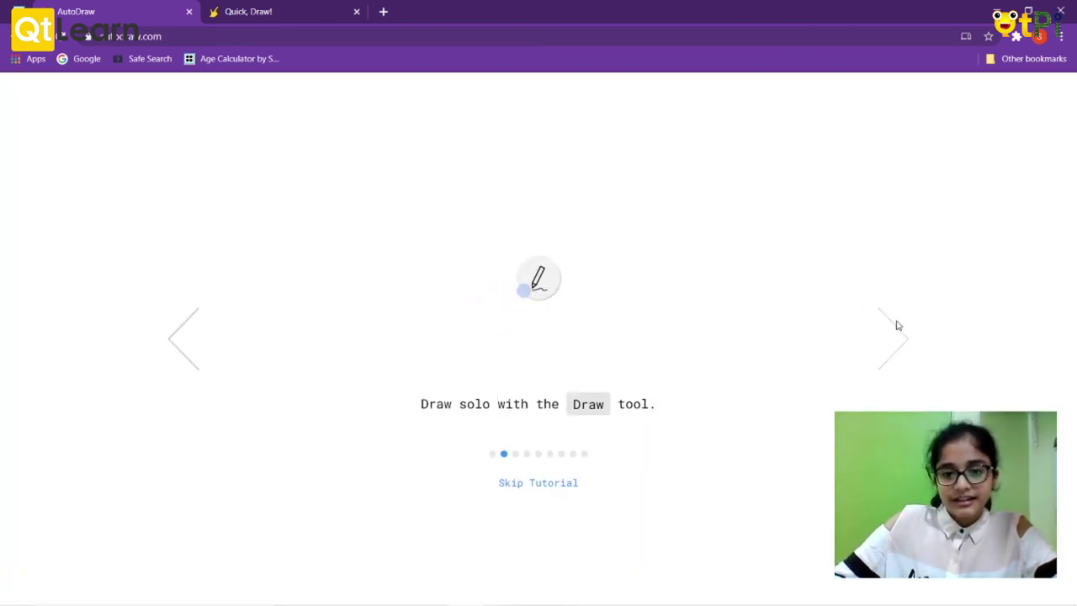
click(897, 323)
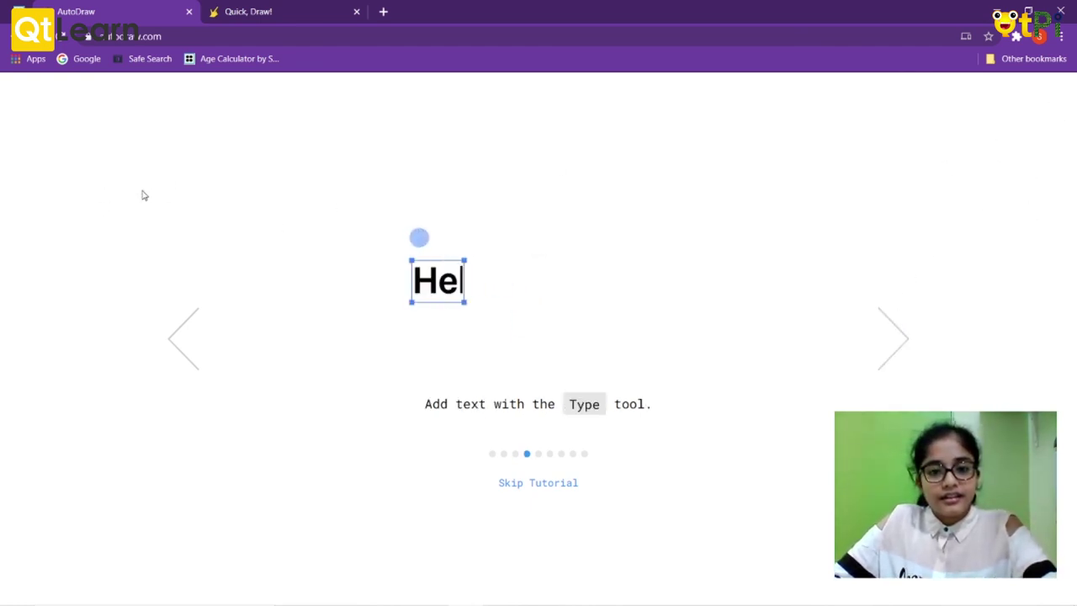
click(570, 483)
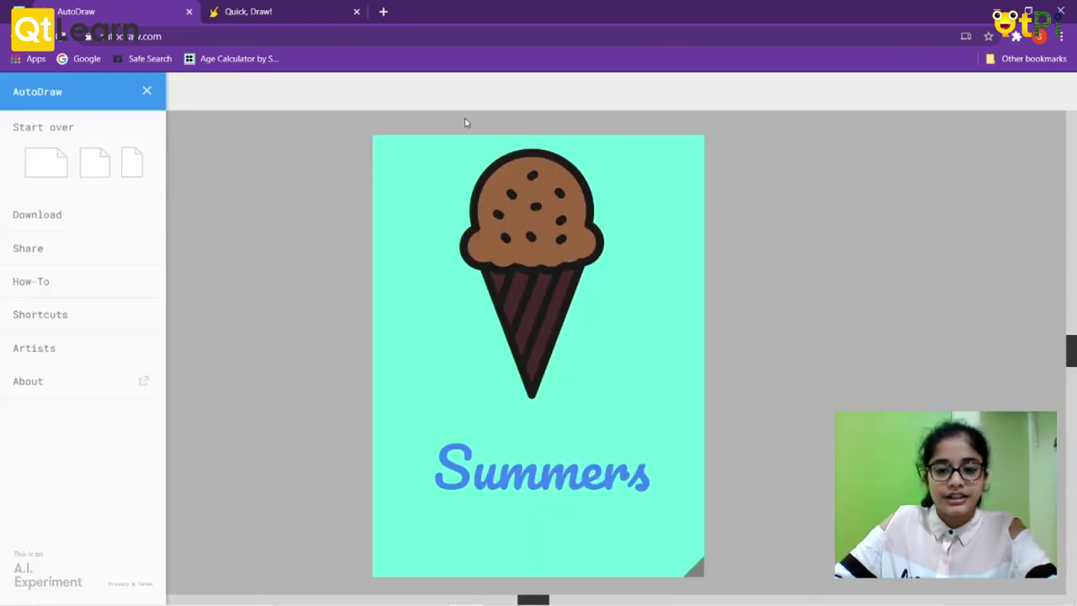
Step: View and close the keyboard shortcuts list, then start sharing the drawing
click(38, 316)
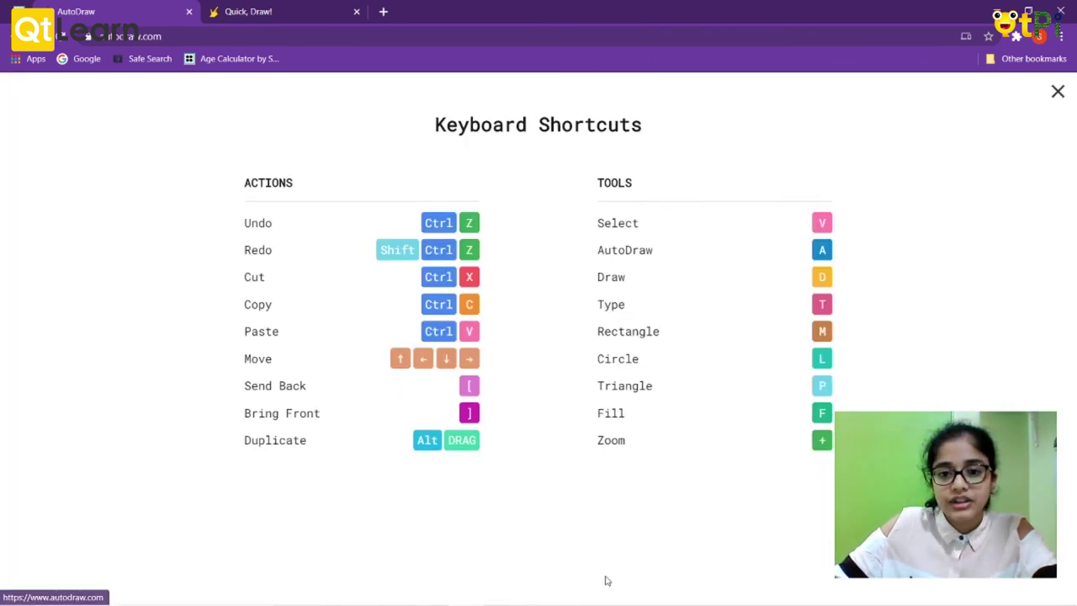
click(1058, 94)
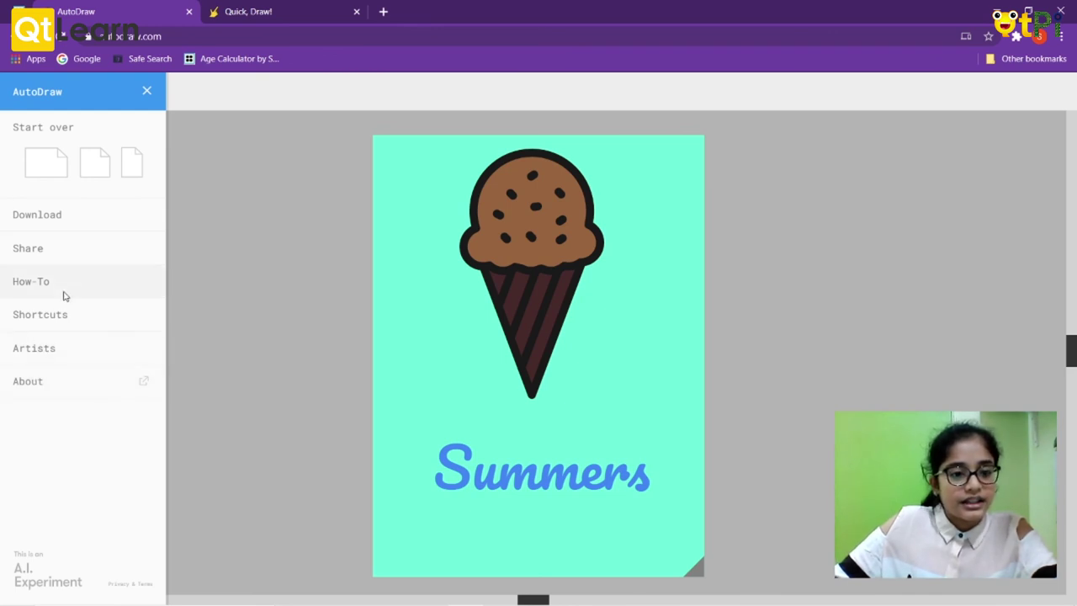
click(69, 246)
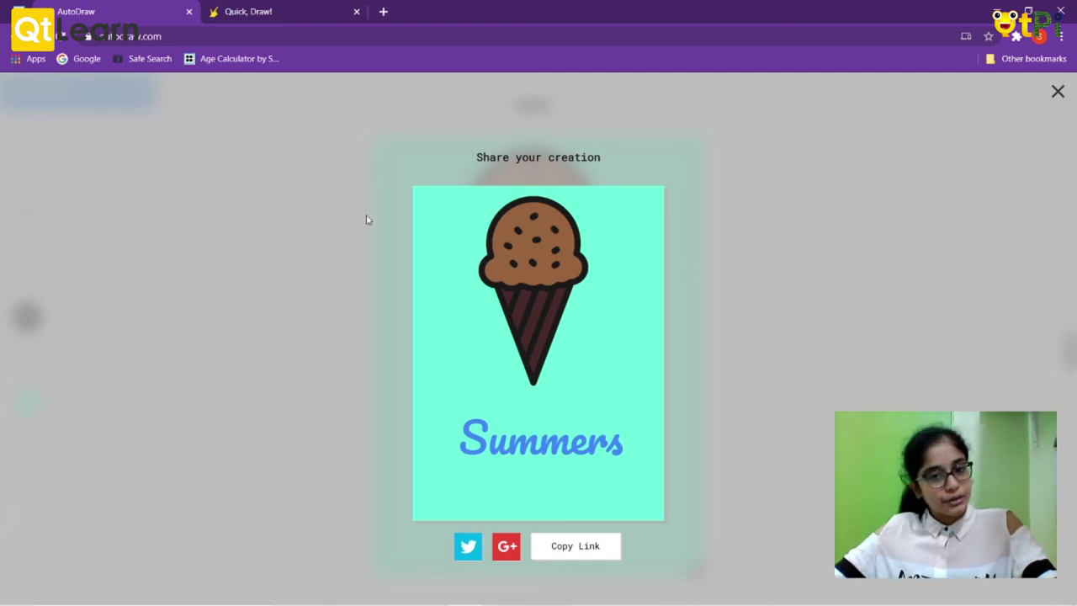
Step: Close the share preview and the side menu to return to the canvas
click(1058, 92)
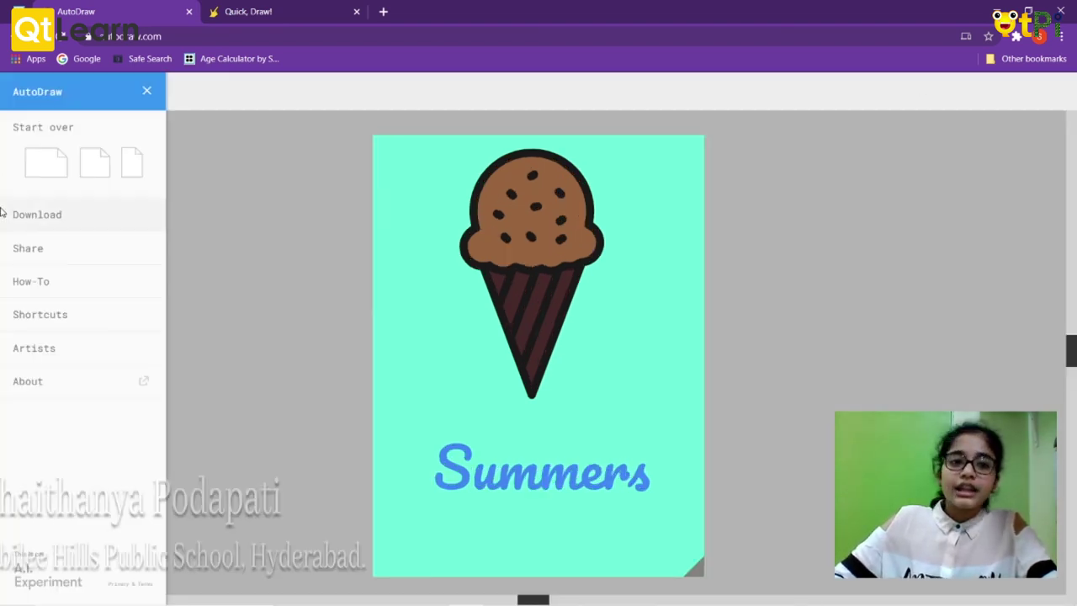
click(145, 91)
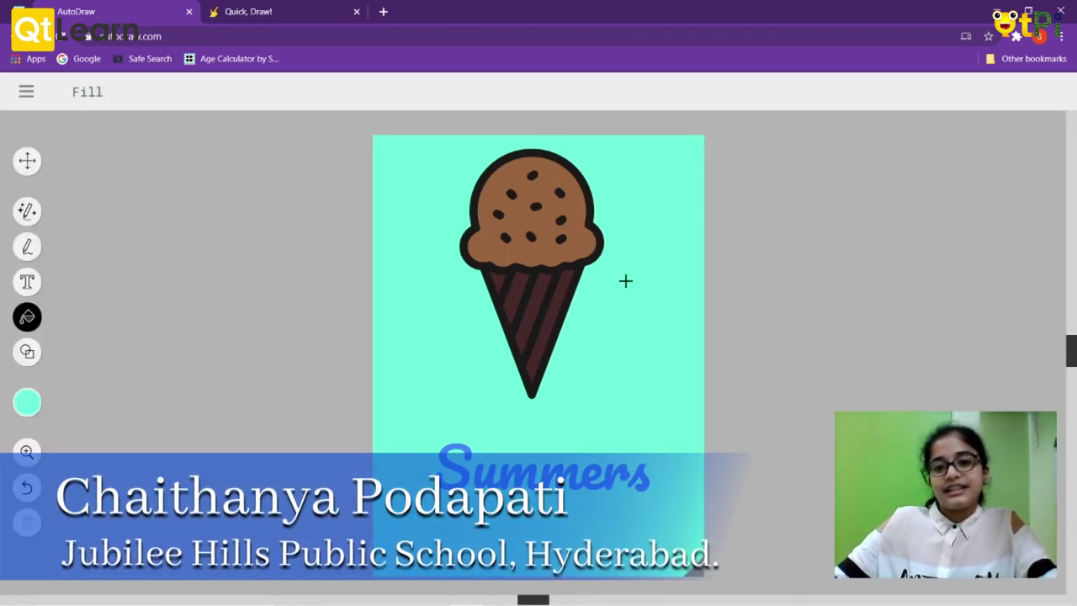